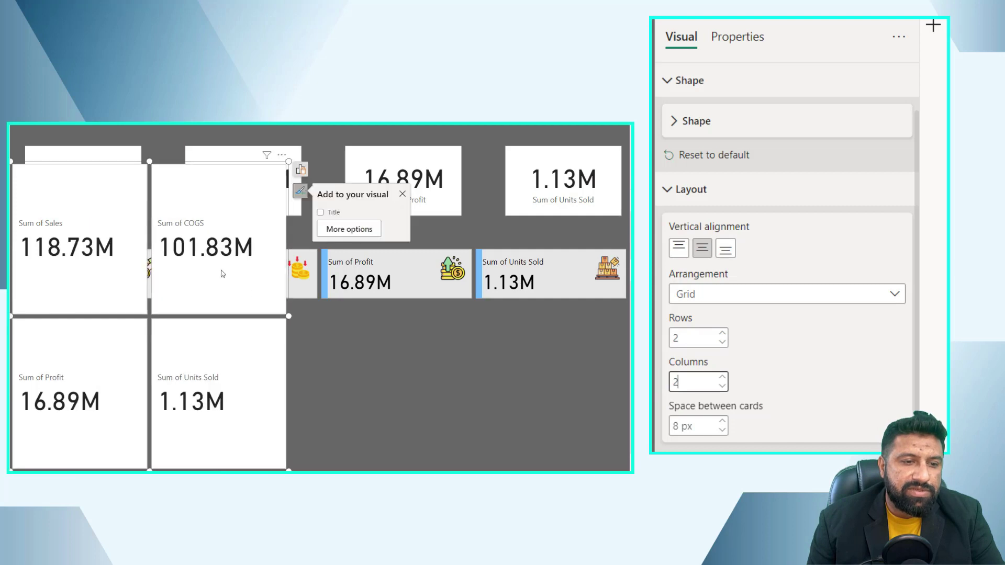
Step: Shrink the new 2×2 card visual, place it below the icon cards, and set the space between its cards to 17 px
{"action": "left_click_drag", "start_coordinate": [148, 163], "coordinate": [298, 330]}
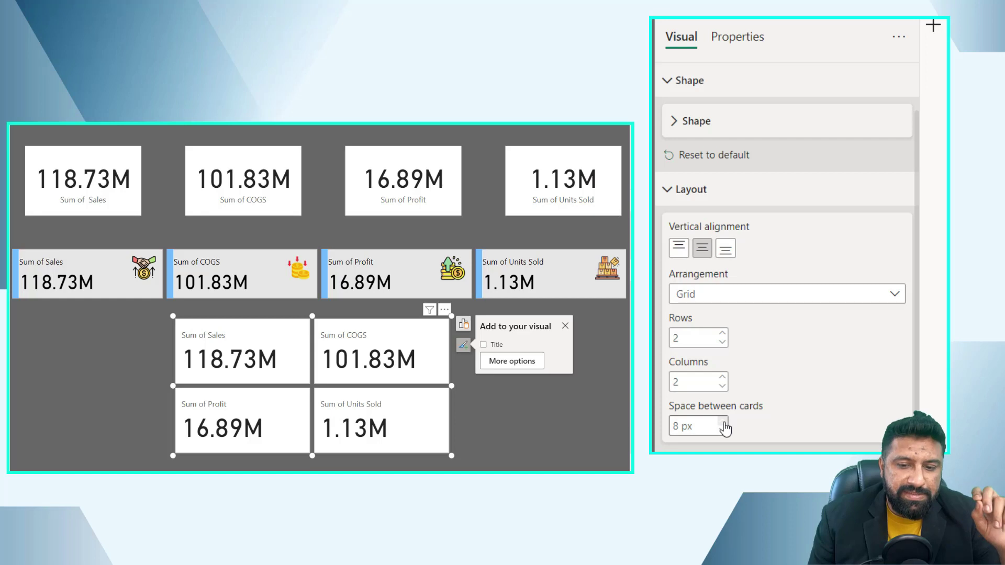
{"action": "left_click", "coordinate": [723, 423]}
{"action": "left_click", "coordinate": [724, 423]}
{"action": "left_click", "coordinate": [724, 423]}
{"action": "left_click", "coordinate": [724, 423]}
{"action": "left_click", "coordinate": [723, 423]}
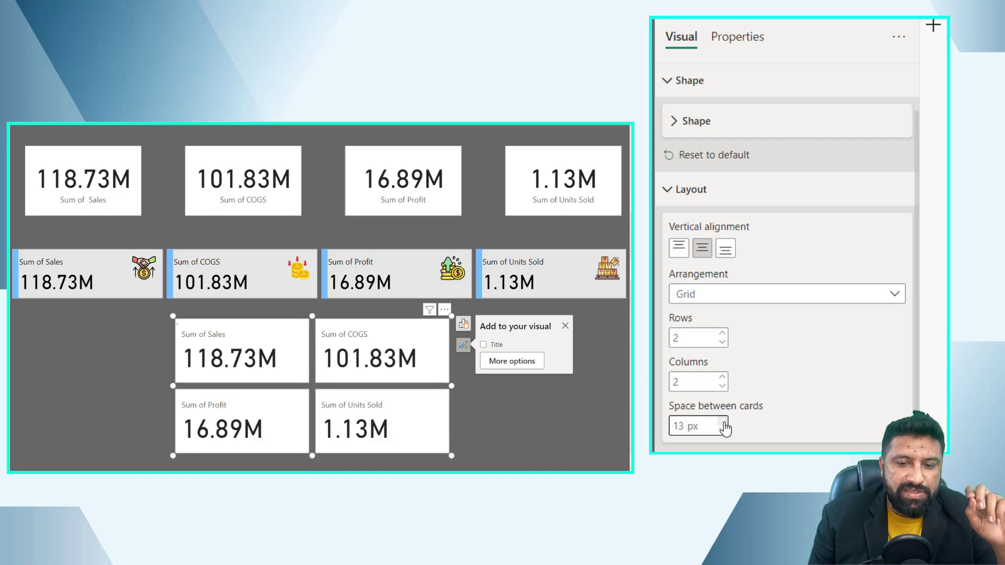
{"action": "left_click", "coordinate": [724, 423]}
{"action": "left_click", "coordinate": [723, 423]}
{"action": "left_click", "coordinate": [723, 423]}
{"action": "left_click", "coordinate": [724, 423]}
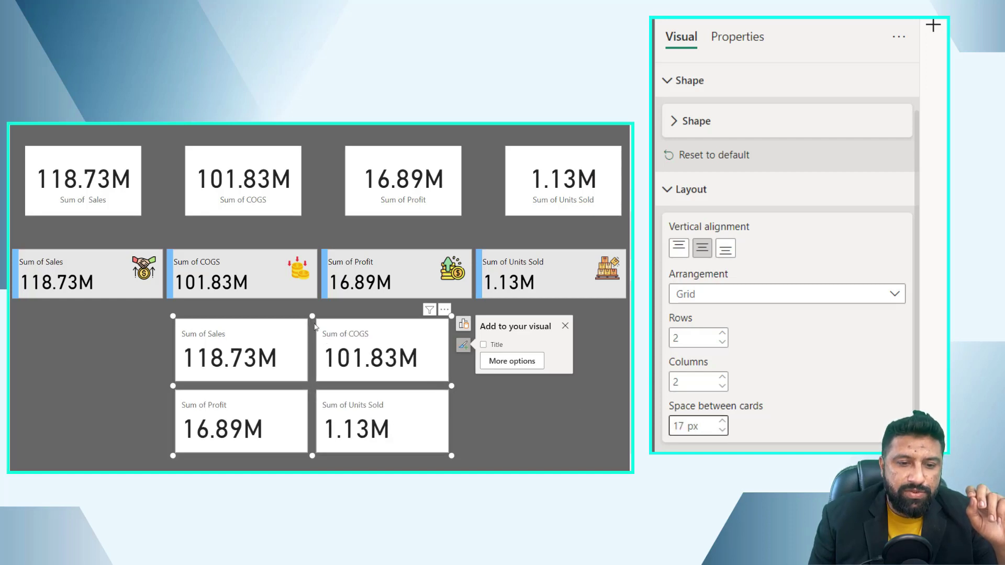
{"action": "left_click_drag", "start_coordinate": [315, 327], "coordinate": [306, 342]}
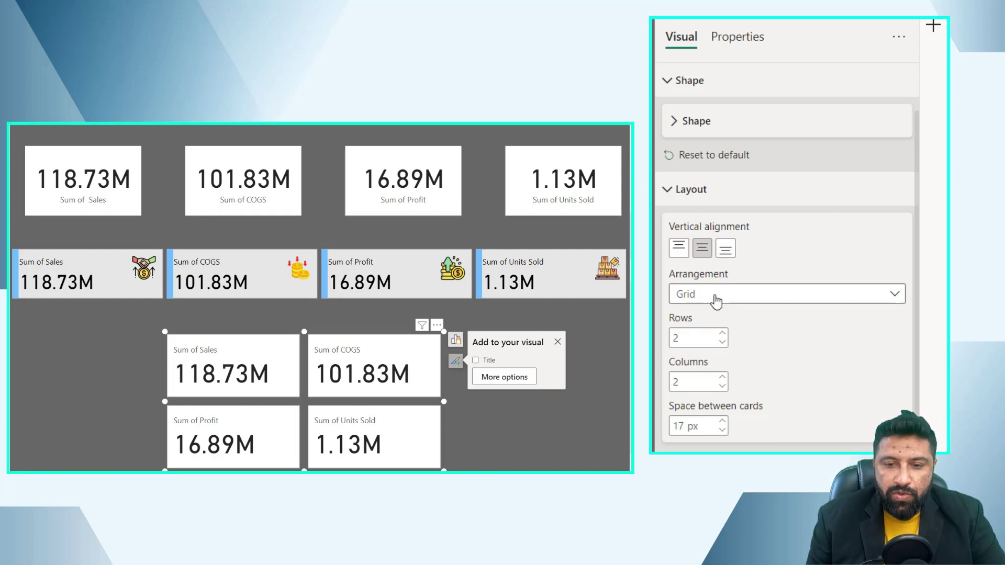
Step: Arrange the new cards in a single row, then widen the visual across the page and reduce its height to a slim row
{"action": "left_click", "coordinate": [714, 294]}
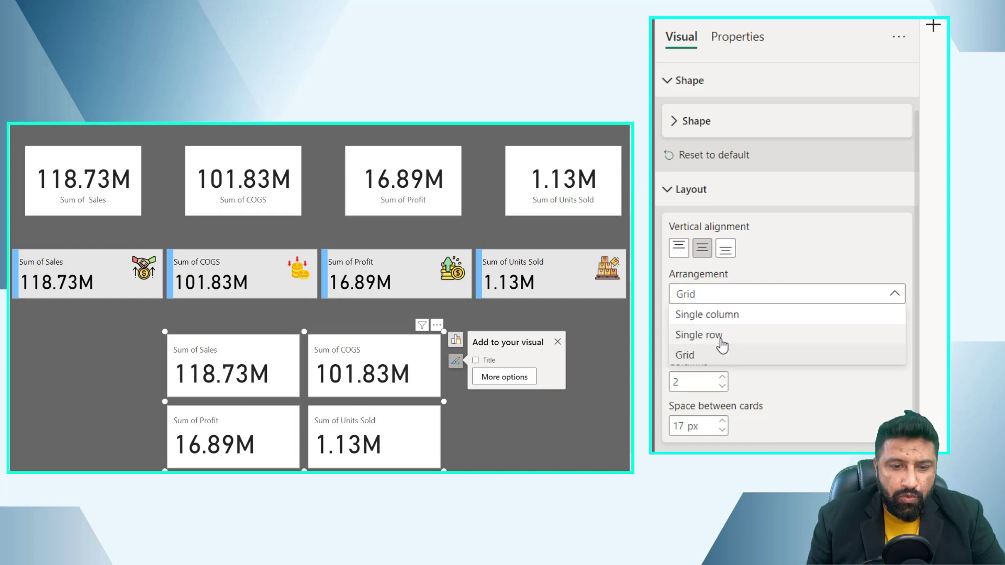
{"action": "left_click", "coordinate": [722, 335]}
{"action": "left_click", "coordinate": [236, 419]}
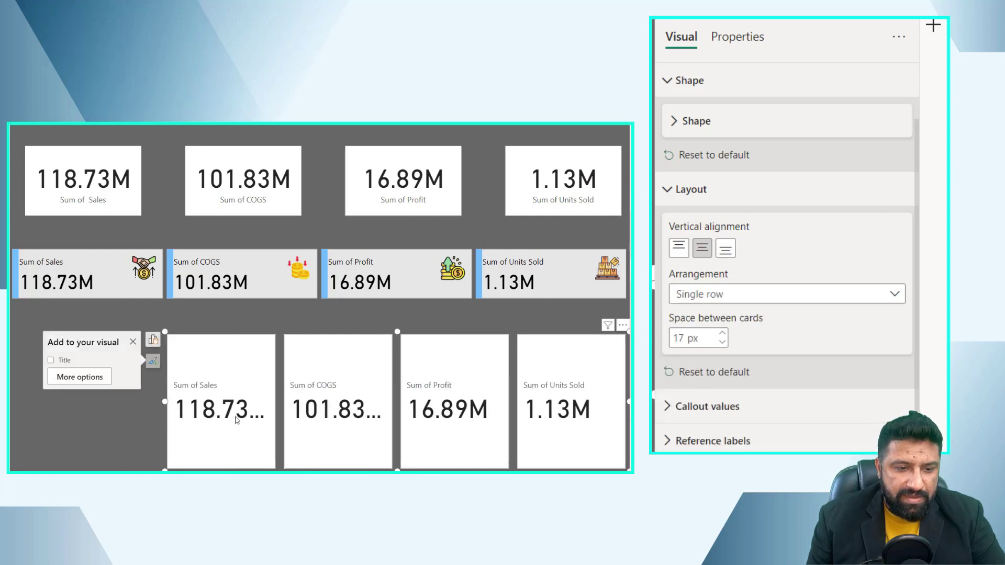
{"action": "left_click_drag", "start_coordinate": [164, 402], "coordinate": [18, 401]}
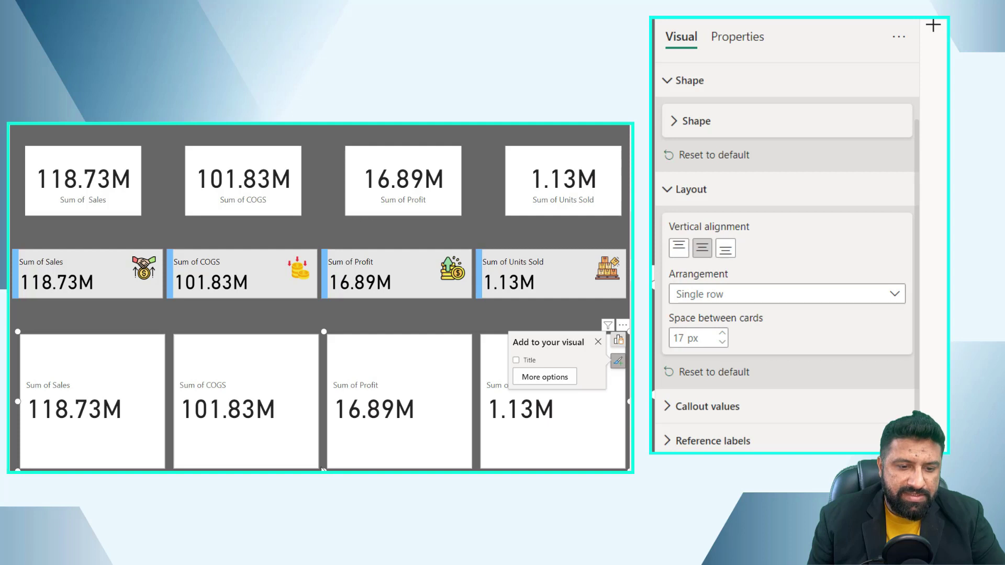
{"action": "left_click_drag", "start_coordinate": [323, 469], "coordinate": [318, 392]}
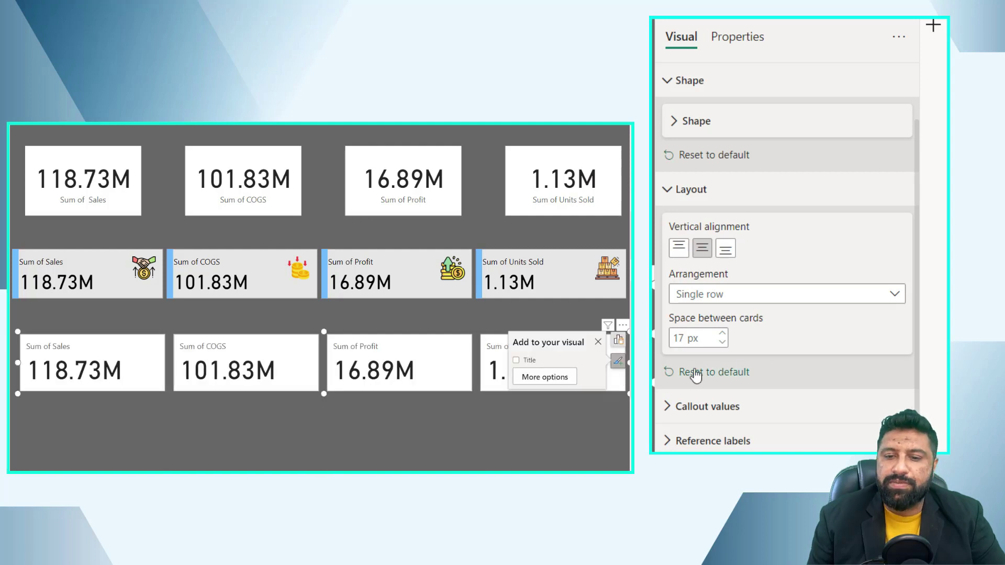
Step: Try an orange callout value color on the Sum of Sales series only
{"action": "left_click", "coordinate": [672, 191]}
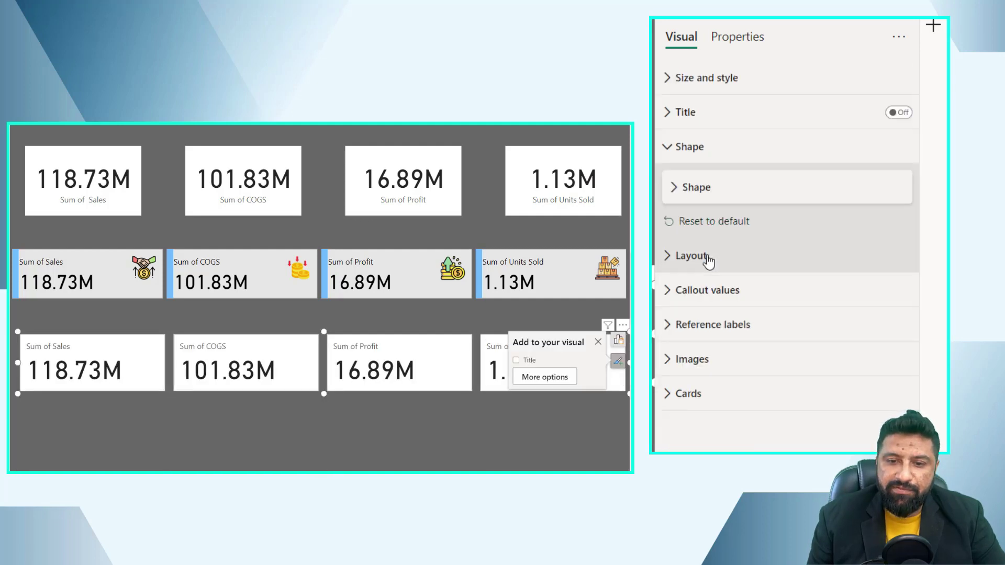
{"action": "left_click", "coordinate": [670, 297]}
{"action": "scroll", "coordinate": [779, 337], "scroll_direction": "down", "scroll_amount": 3}
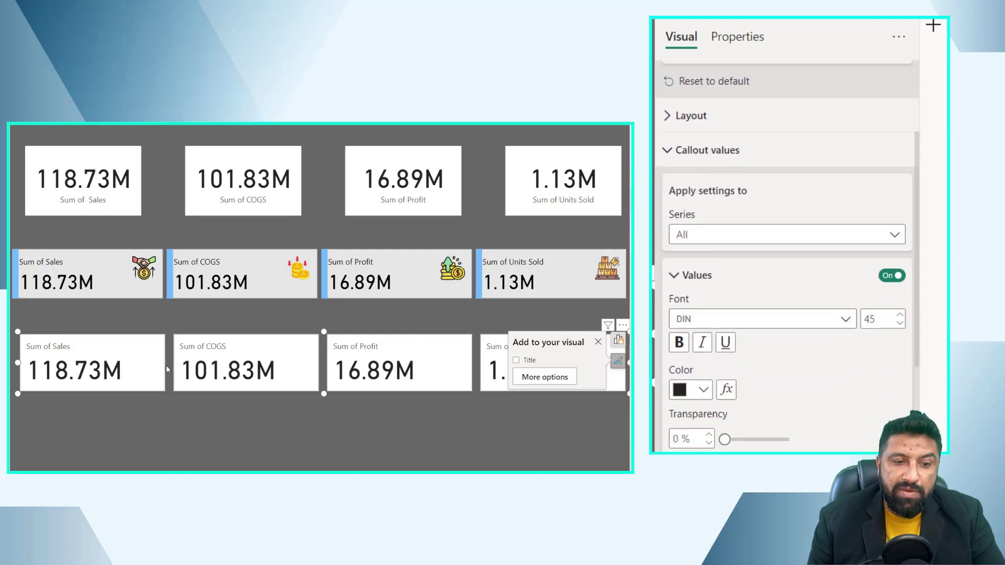
{"action": "left_click", "coordinate": [598, 343]}
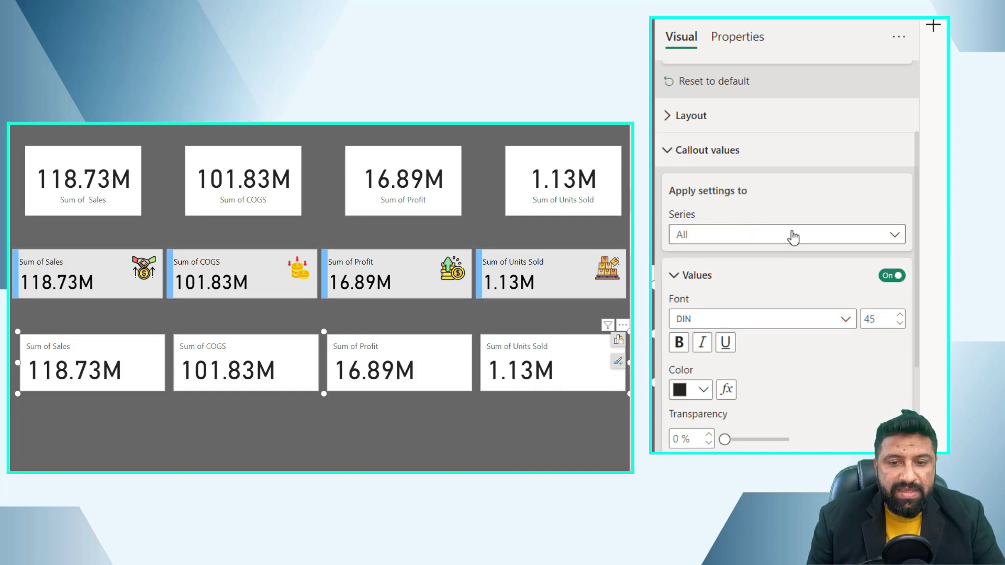
{"action": "left_click", "coordinate": [720, 242]}
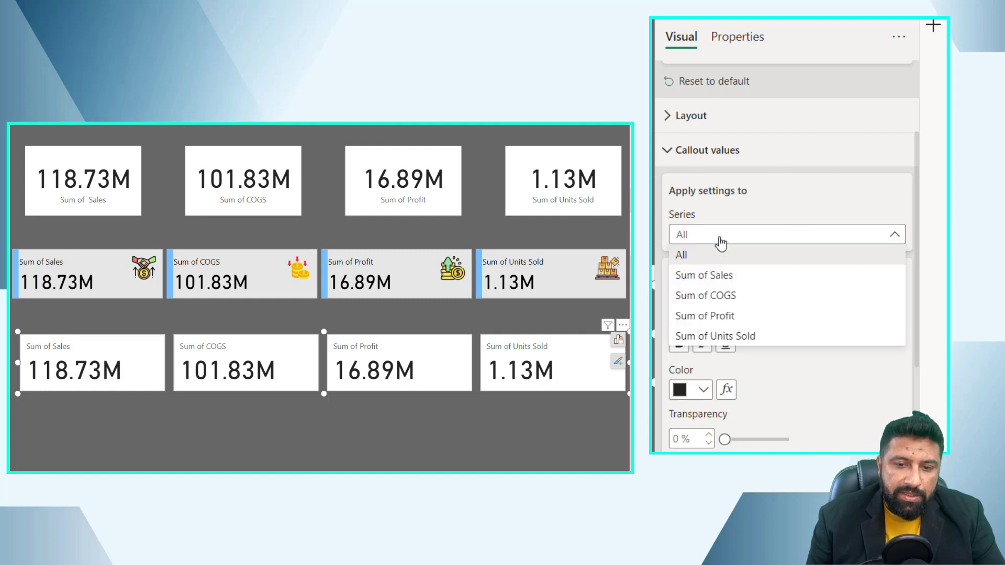
{"action": "left_click", "coordinate": [714, 278]}
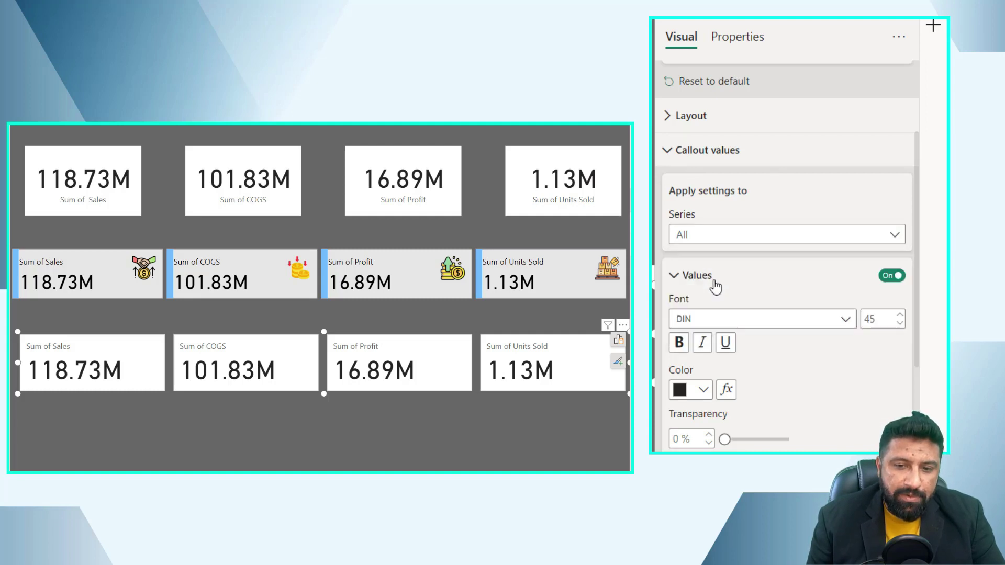
{"action": "left_click", "coordinate": [699, 390]}
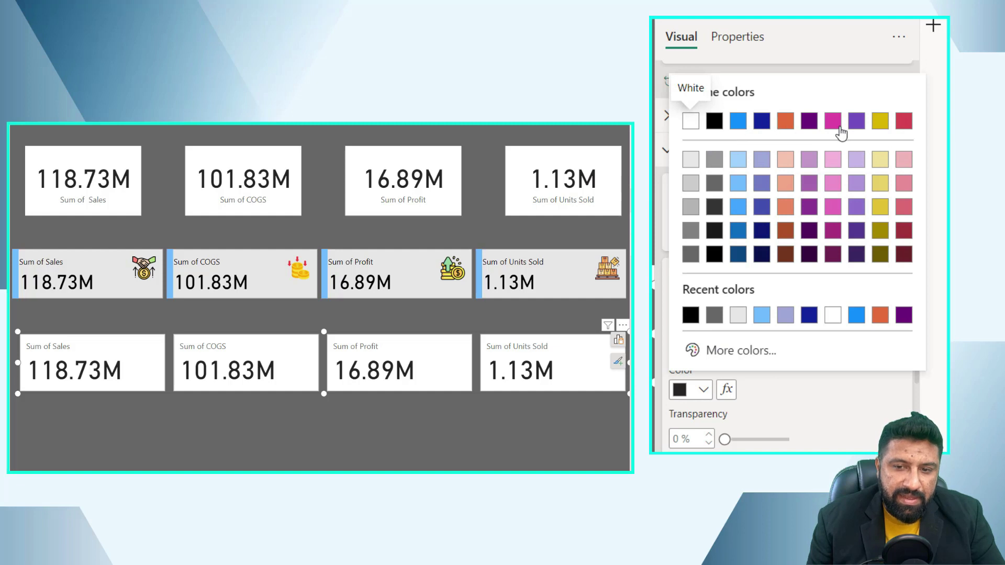
{"action": "left_click", "coordinate": [785, 121]}
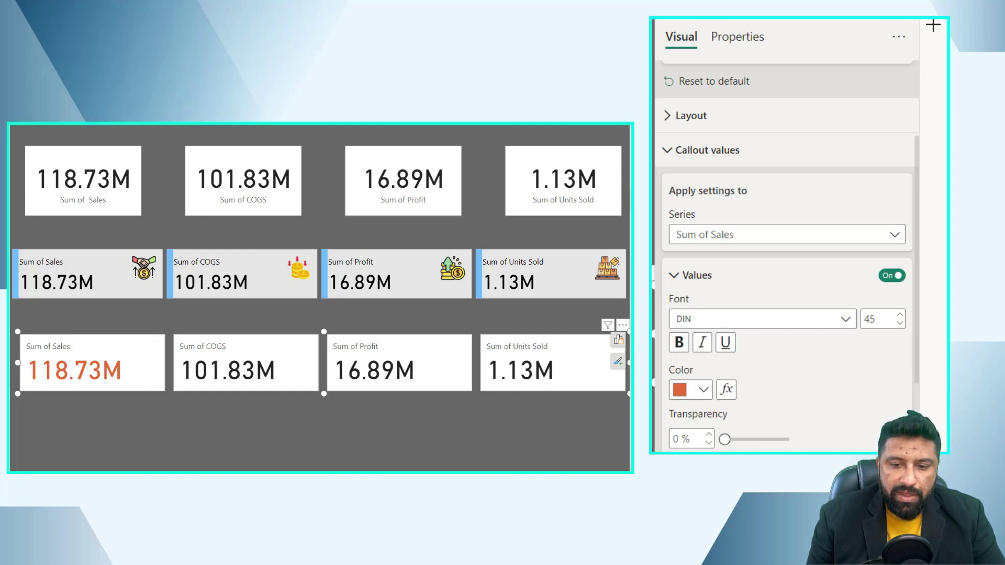
Step: Reset the callout value settings to default
{"action": "scroll", "coordinate": [859, 410], "scroll_direction": "down", "scroll_amount": 3}
{"action": "scroll", "coordinate": [859, 410], "scroll_direction": "down", "scroll_amount": 2}
{"action": "scroll", "coordinate": [801, 377], "scroll_direction": "down", "scroll_amount": 3}
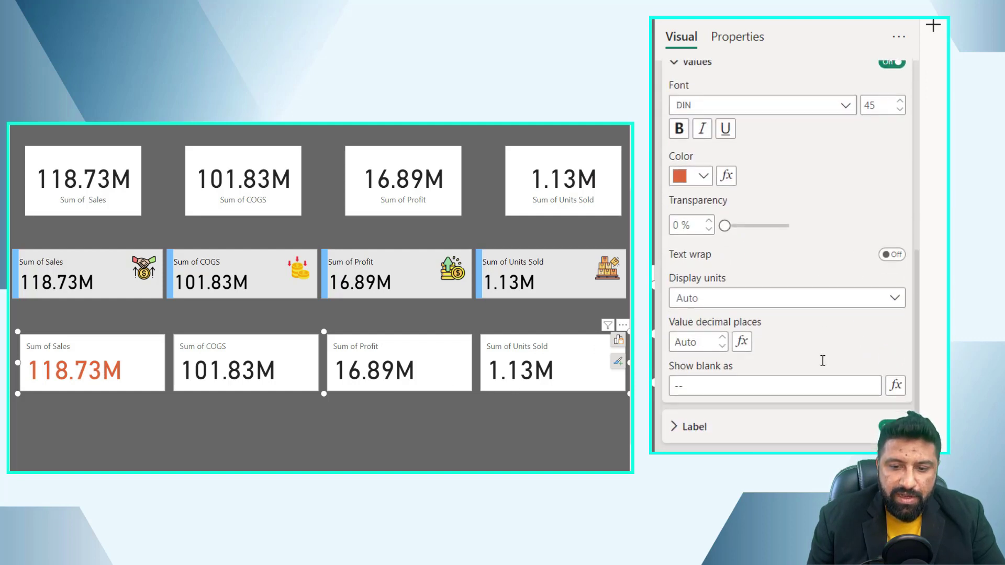
{"action": "left_click", "coordinate": [704, 408]}
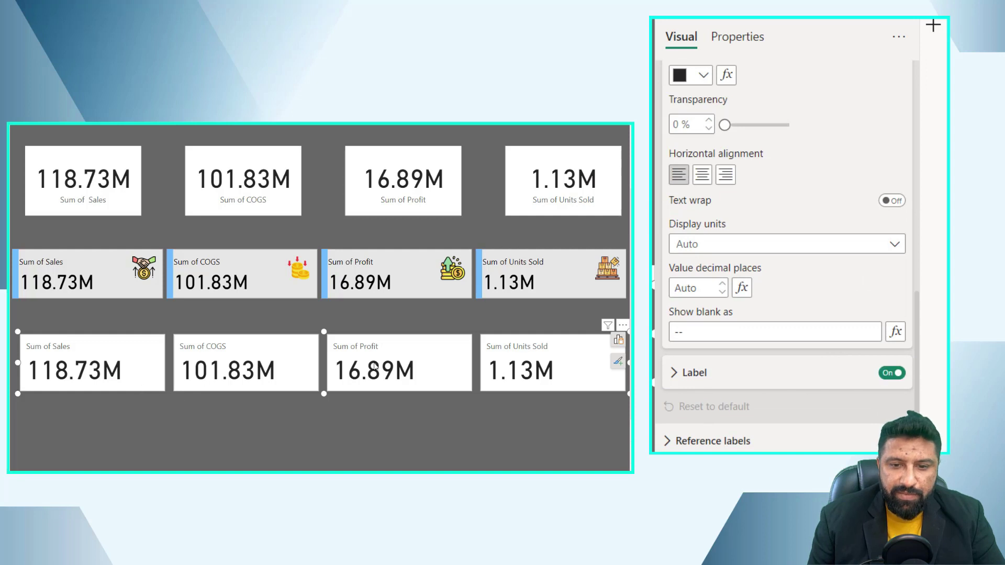
Step: Set the callout value font size to 35 for all series of the new card visual
{"action": "scroll", "coordinate": [816, 150], "scroll_direction": "up", "scroll_amount": 3}
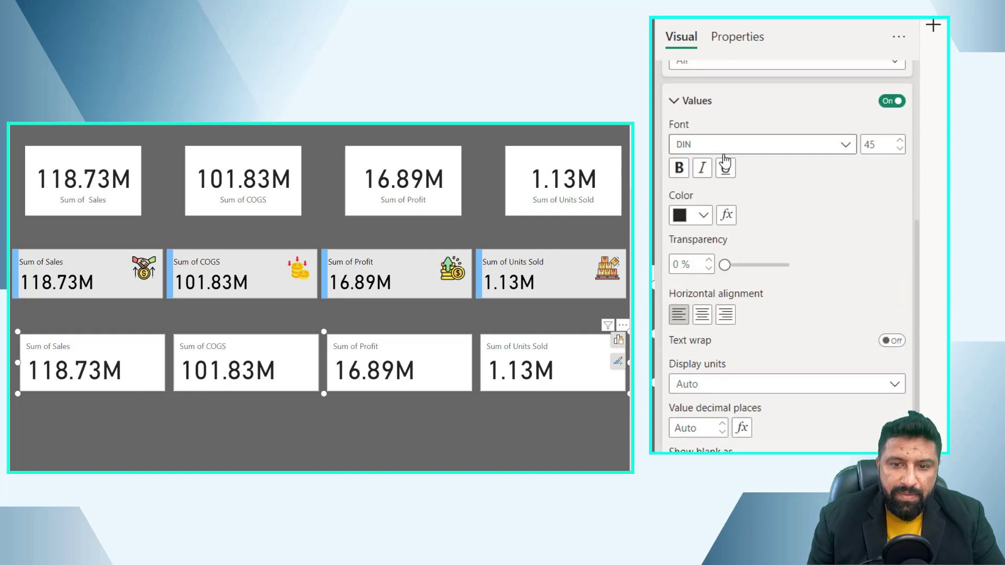
{"action": "scroll", "coordinate": [762, 188], "scroll_direction": "up", "scroll_amount": 4}
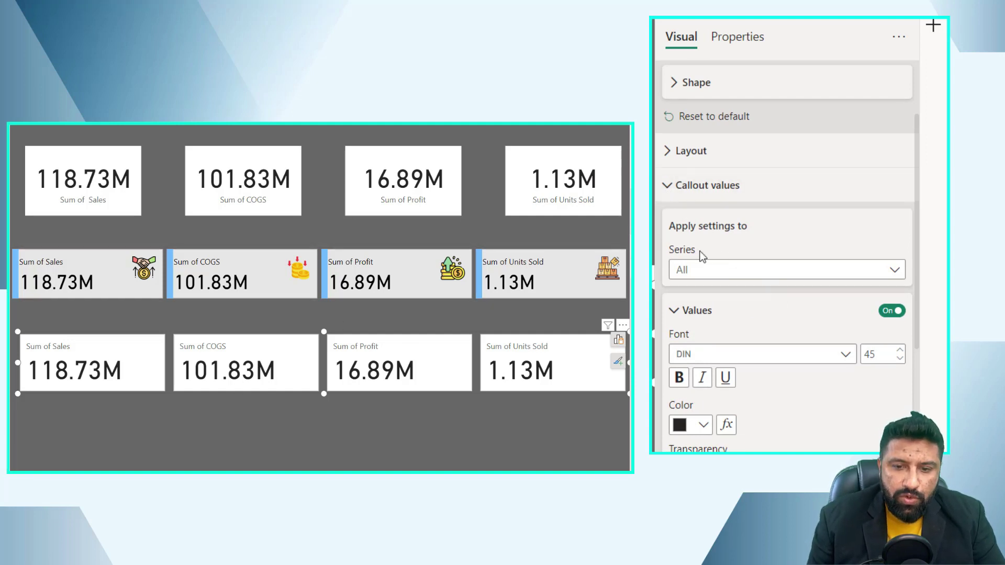
{"action": "left_click", "coordinate": [675, 313]}
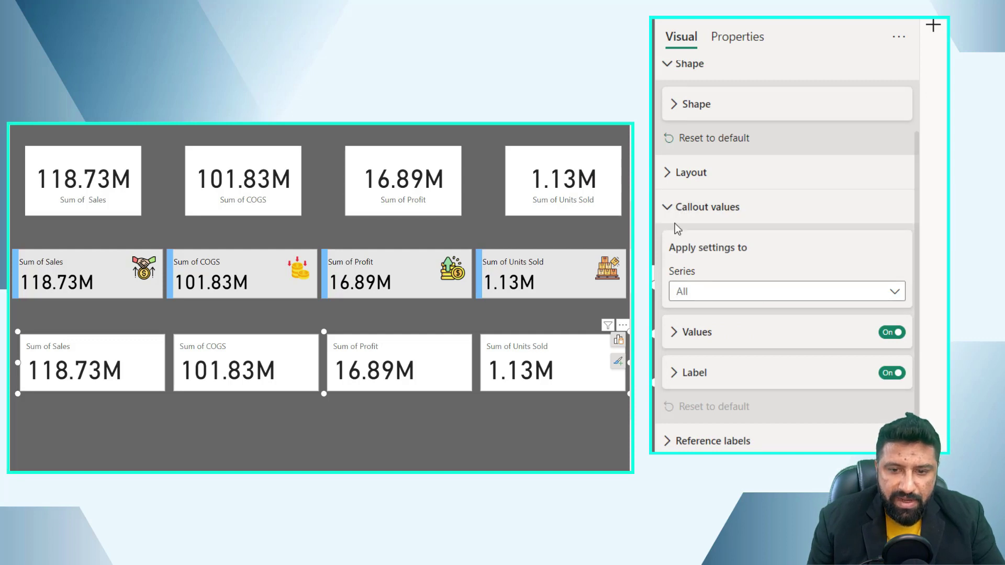
{"action": "left_click", "coordinate": [670, 173]}
{"action": "scroll", "coordinate": [801, 290], "scroll_direction": "down", "scroll_amount": 3}
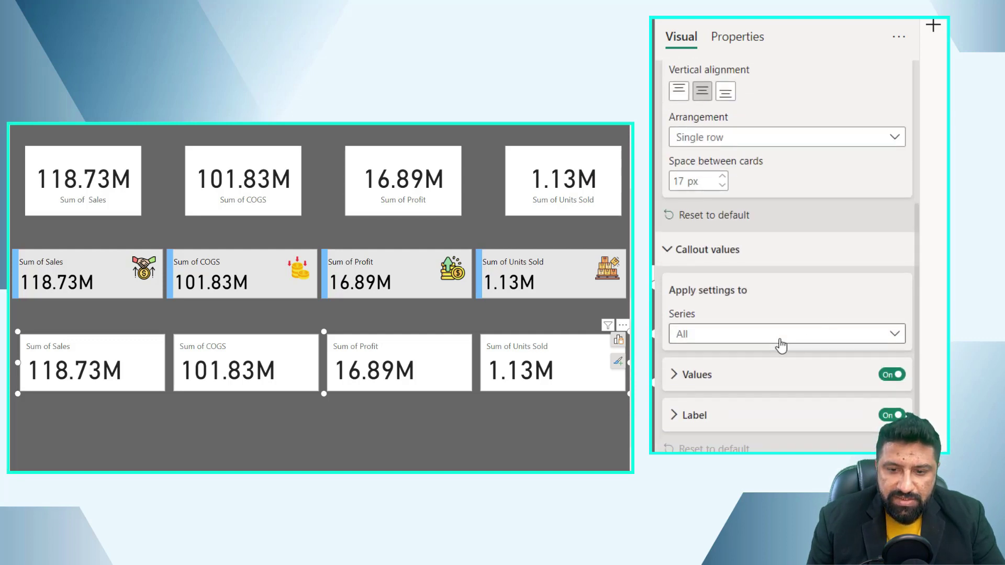
{"action": "scroll", "coordinate": [784, 315], "scroll_direction": "down", "scroll_amount": 1}
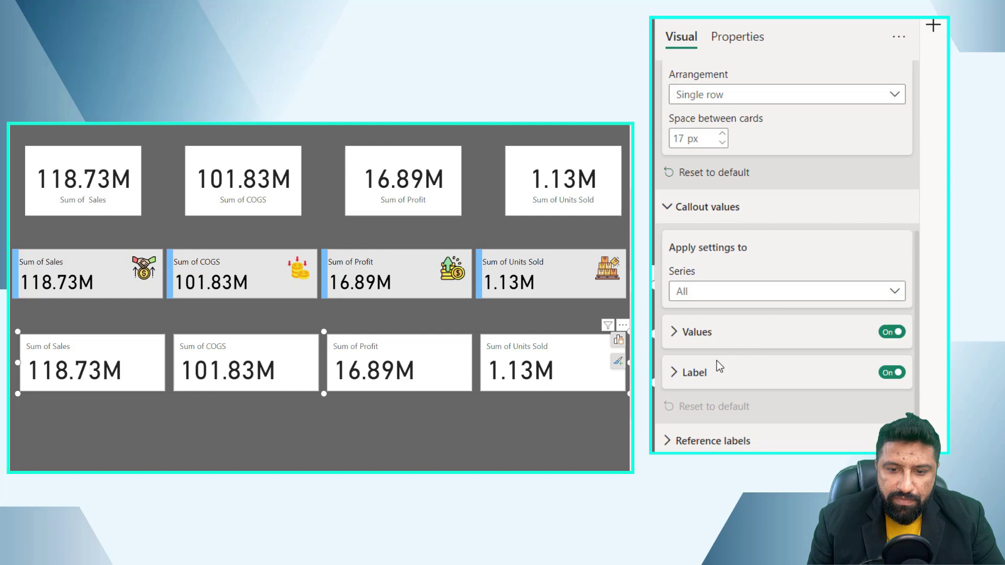
{"action": "left_click", "coordinate": [676, 333]}
{"action": "scroll", "coordinate": [837, 314], "scroll_direction": "down", "scroll_amount": 3}
{"action": "double_click", "coordinate": [873, 236]}
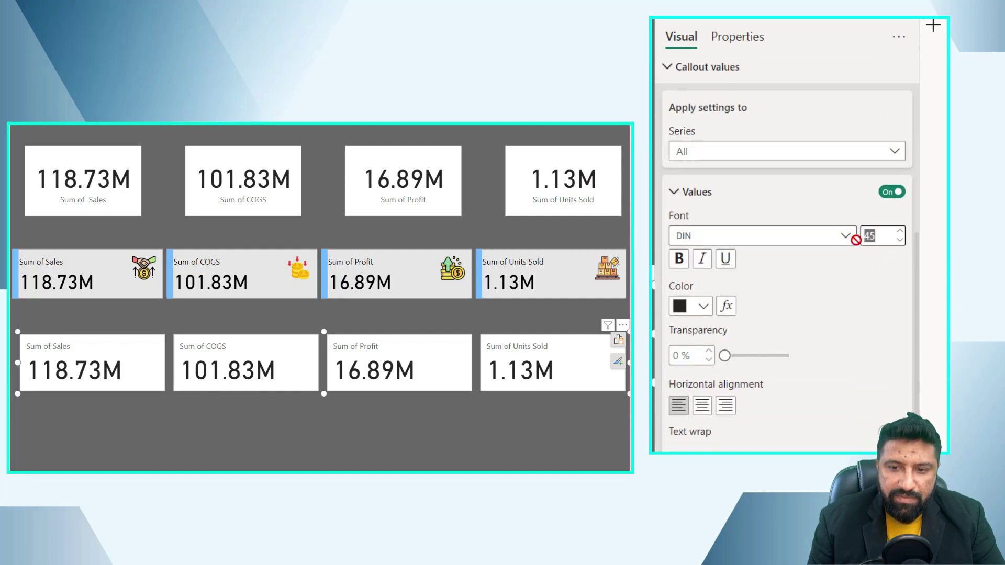
{"action": "type", "text": "35"}
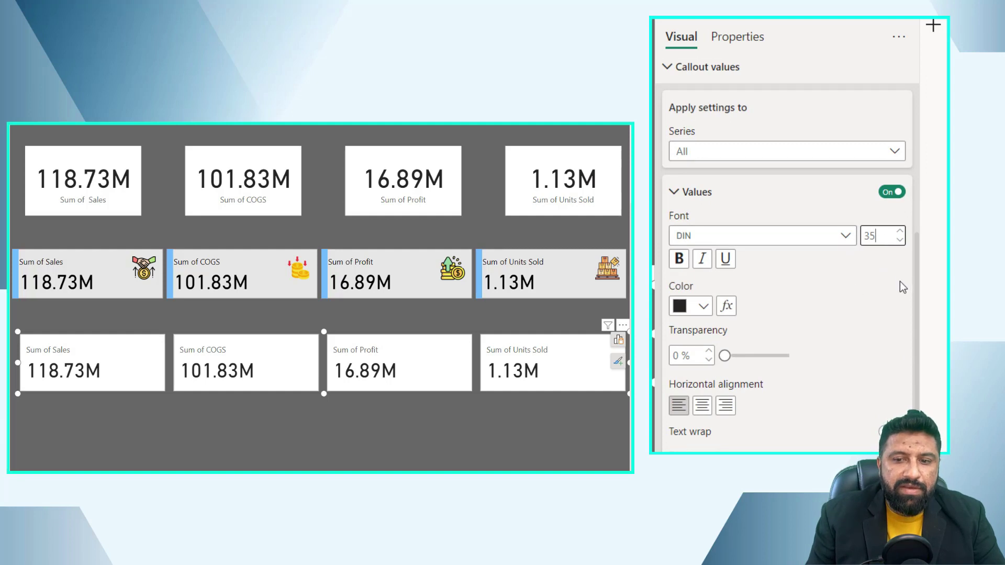
{"action": "left_click", "coordinate": [677, 194]}
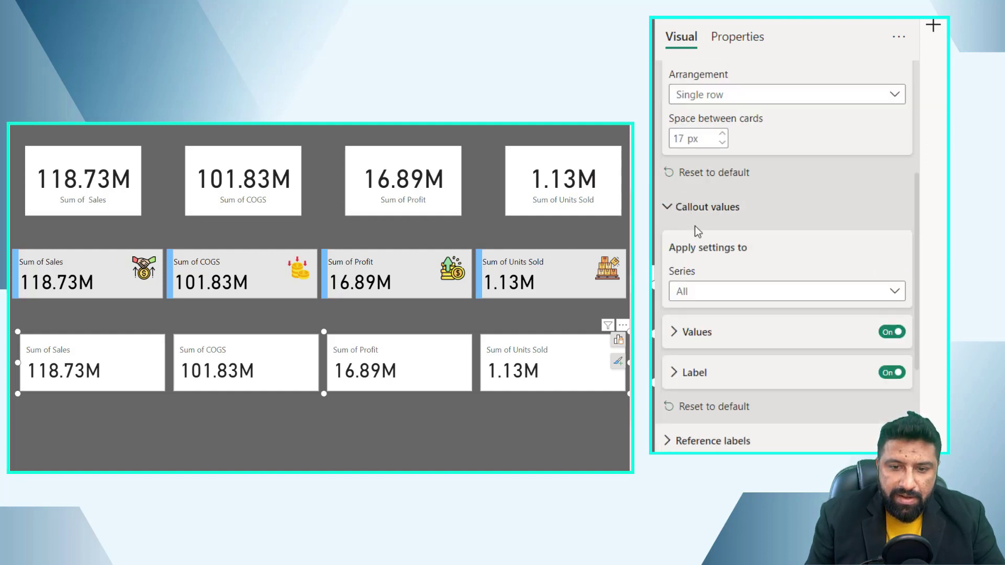
Step: Format the callout labels of all series in black with font size 14
{"action": "left_click", "coordinate": [675, 374]}
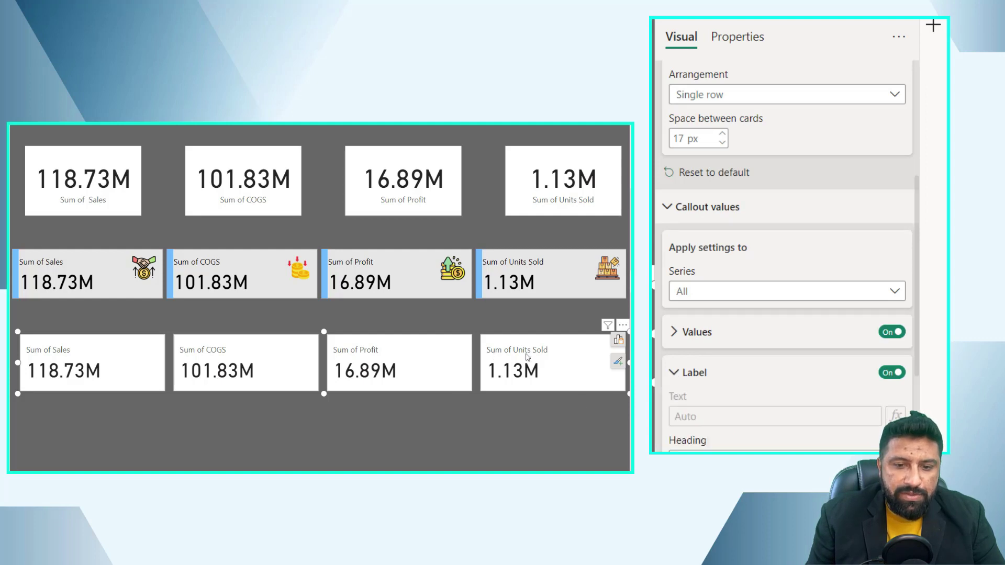
{"action": "scroll", "coordinate": [751, 384], "scroll_direction": "down", "scroll_amount": 3}
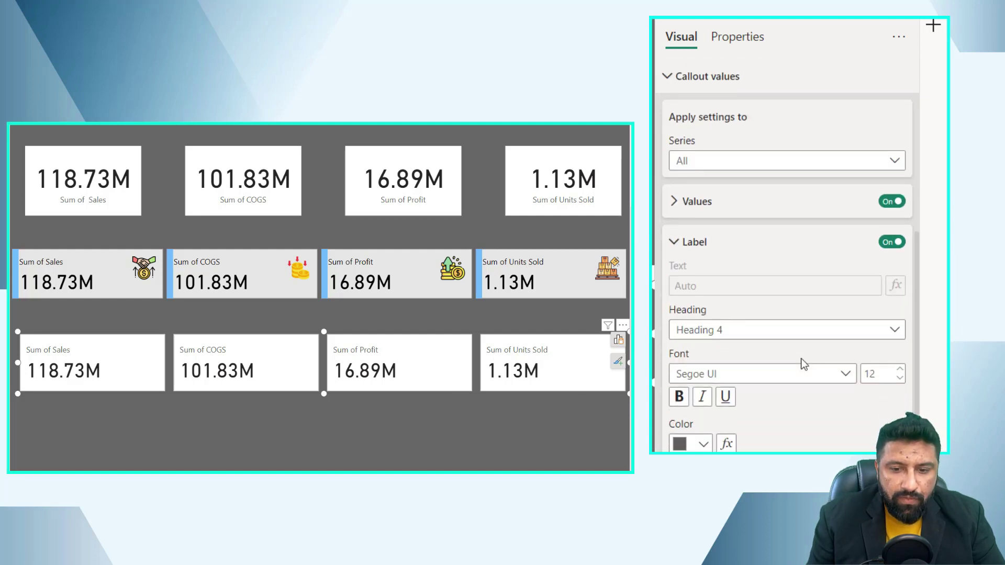
{"action": "left_click", "coordinate": [703, 434]}
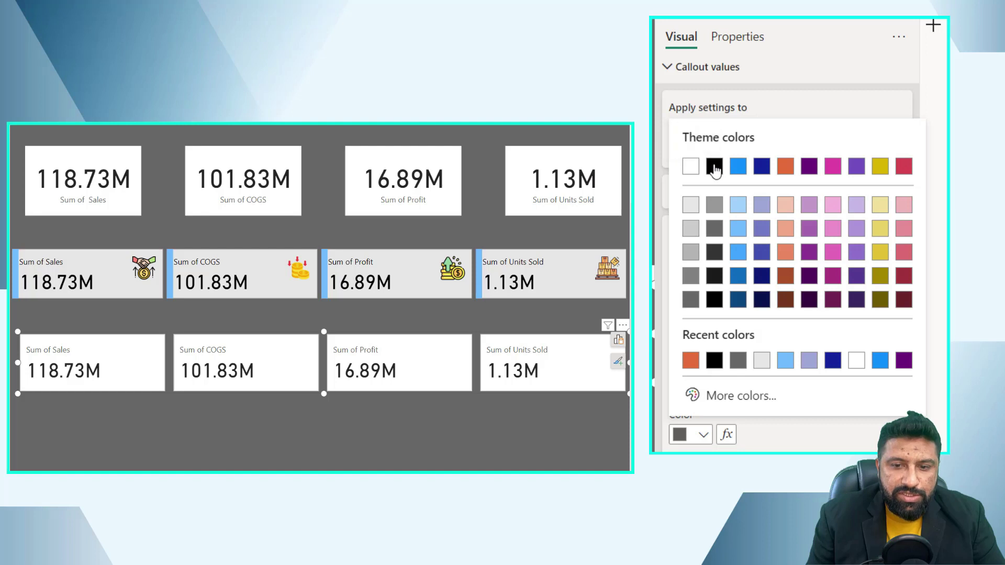
{"action": "left_click", "coordinate": [713, 166]}
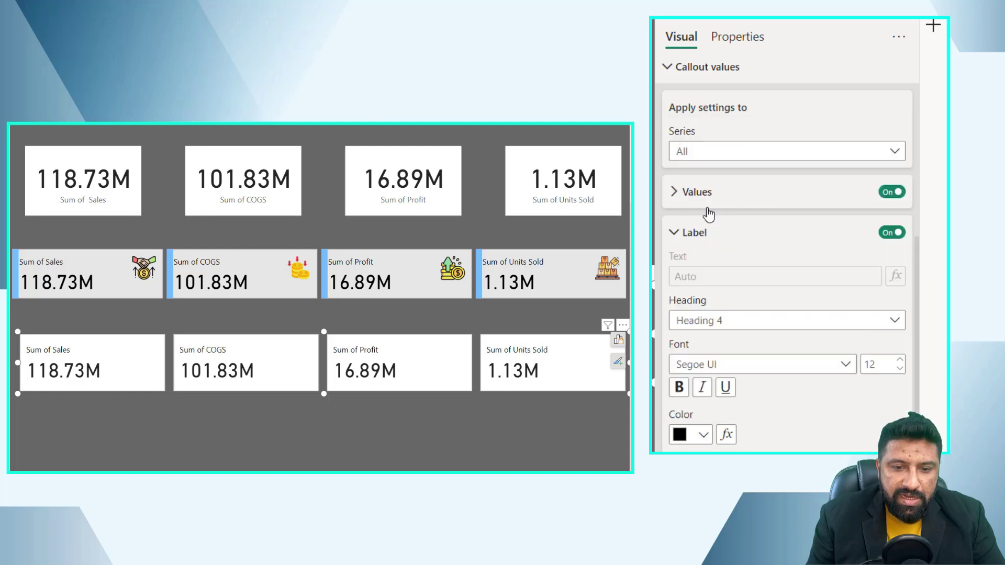
{"action": "left_click", "coordinate": [903, 363]}
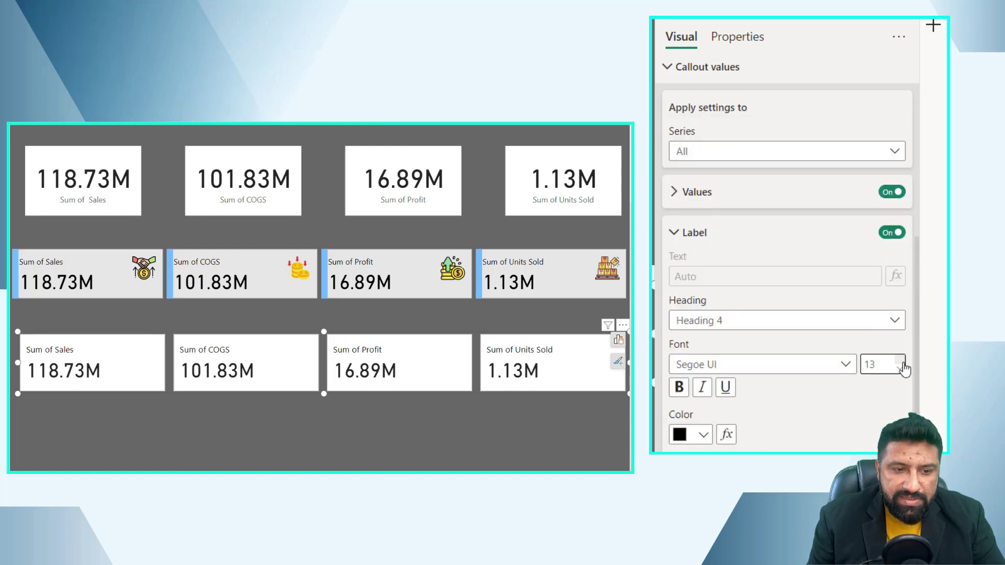
{"action": "left_click", "coordinate": [903, 362]}
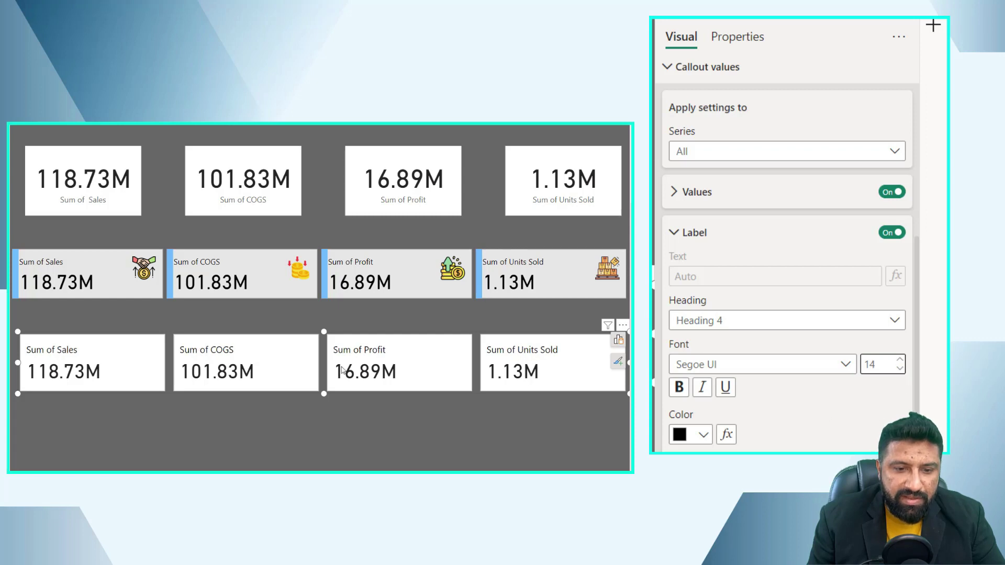
{"action": "left_click", "coordinate": [674, 232]}
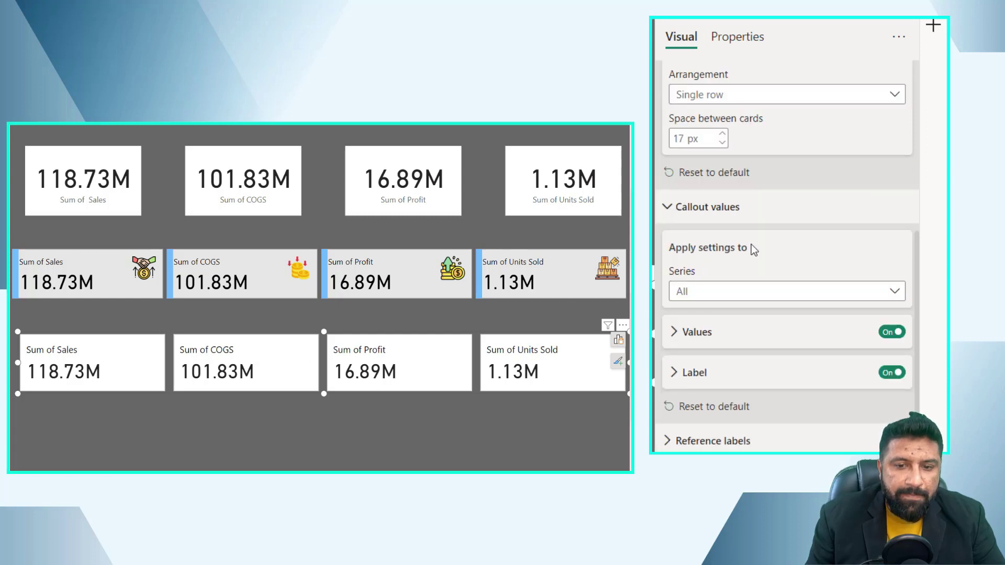
Step: Point the reference label settings of the new card visual at the Sum of Sales series
{"action": "left_click", "coordinate": [674, 372]}
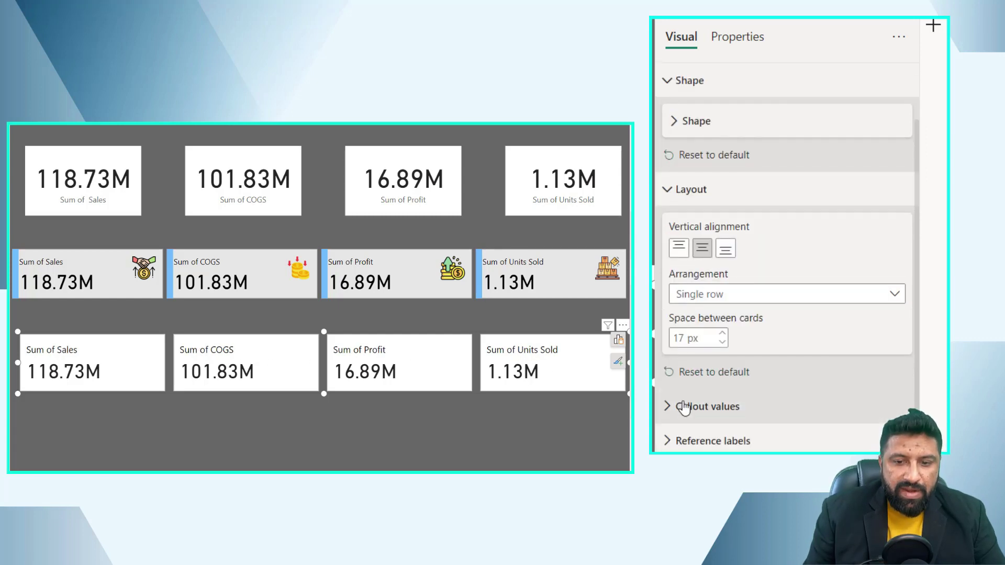
{"action": "left_click", "coordinate": [670, 443]}
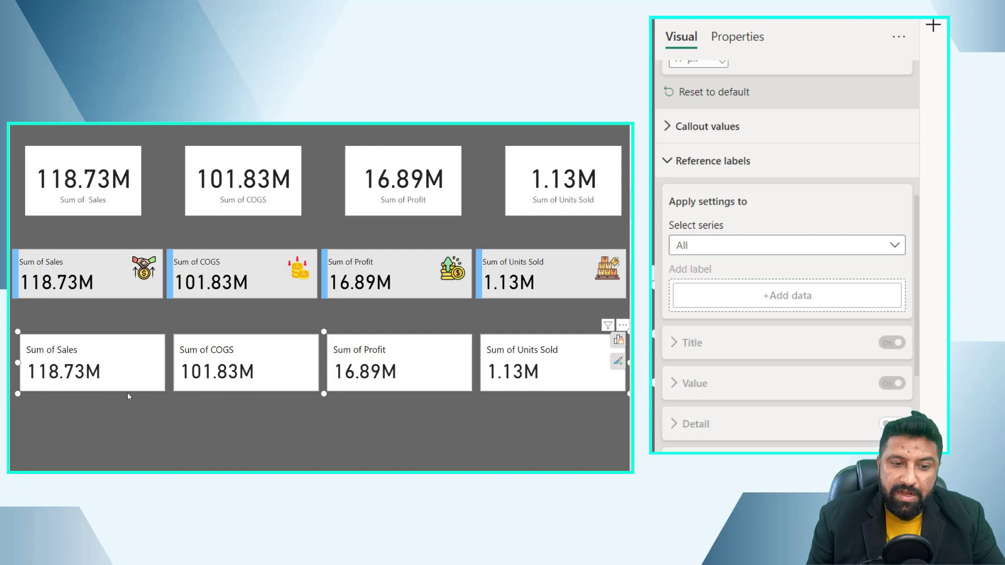
{"action": "left_click", "coordinate": [743, 251]}
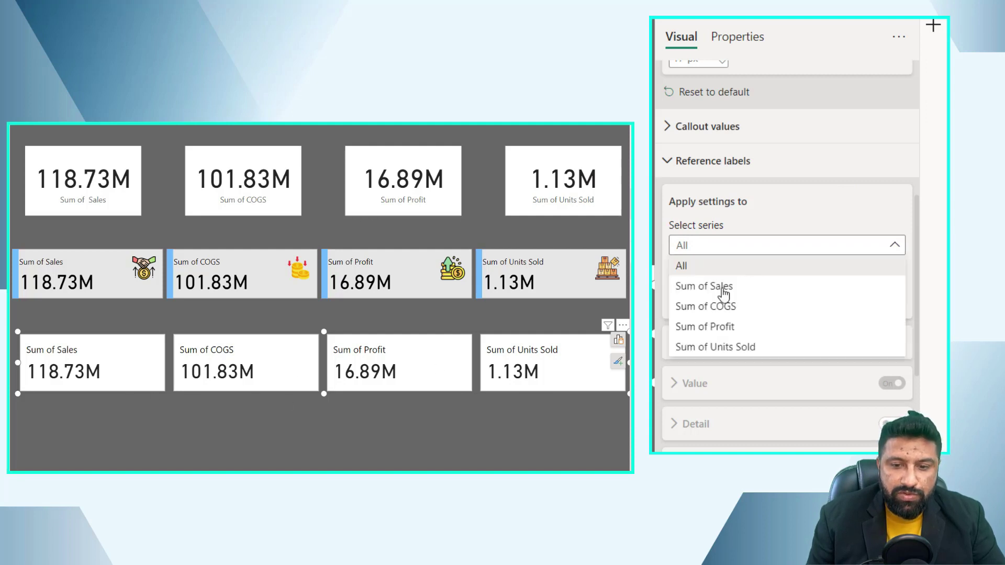
{"action": "left_click", "coordinate": [722, 290]}
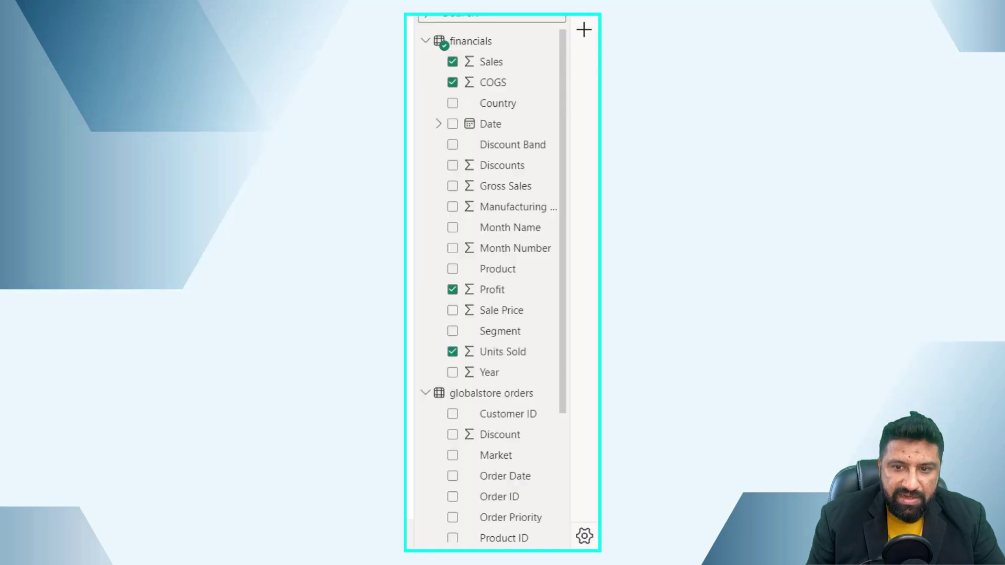
Step: Create a measure in the financials table with the formula Target Sales = 120000000
{"action": "left_click", "coordinate": [551, 41]}
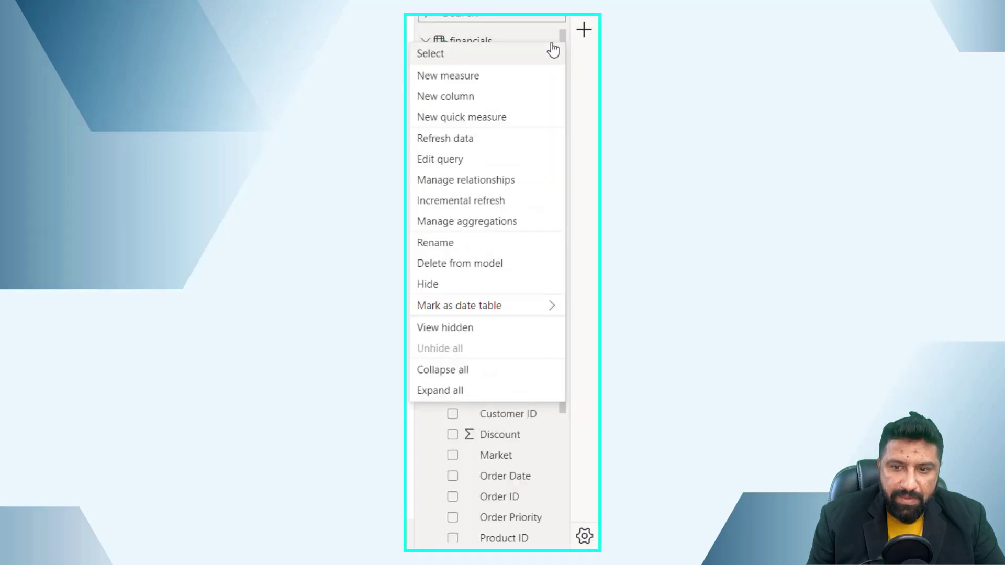
{"action": "left_click", "coordinate": [502, 78]}
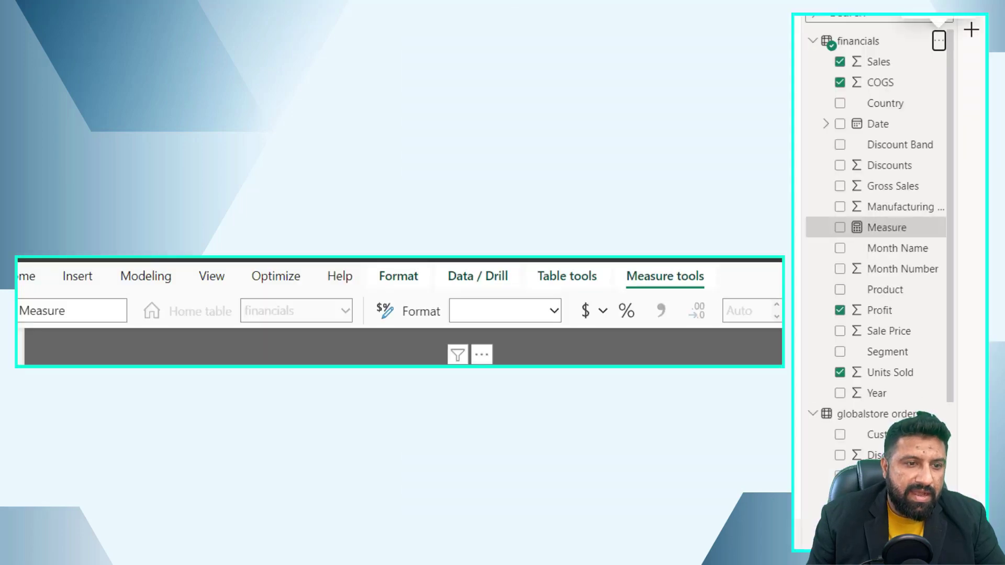
{"action": "type", "text": "Tar"}
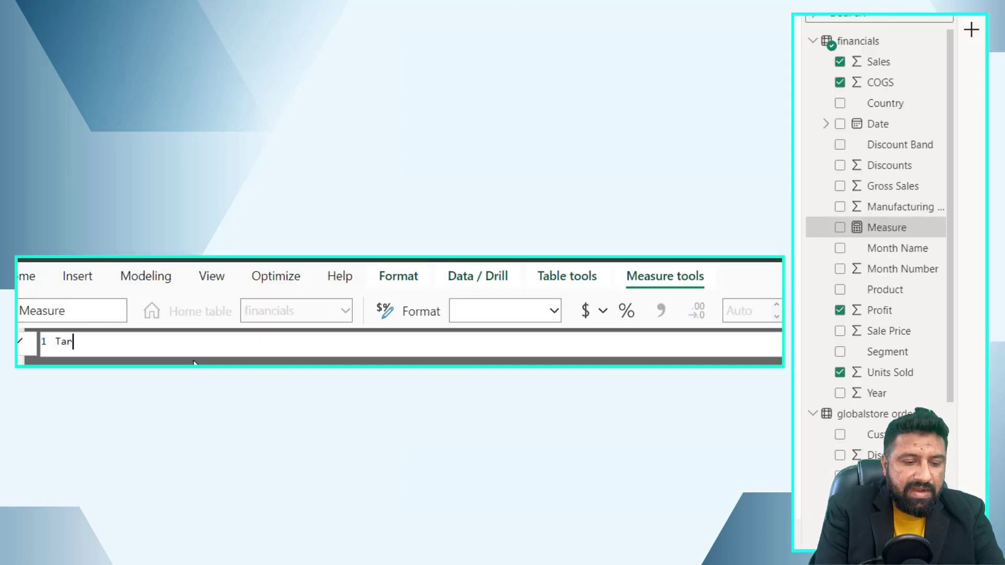
{"action": "type", "text": "get Sales "}
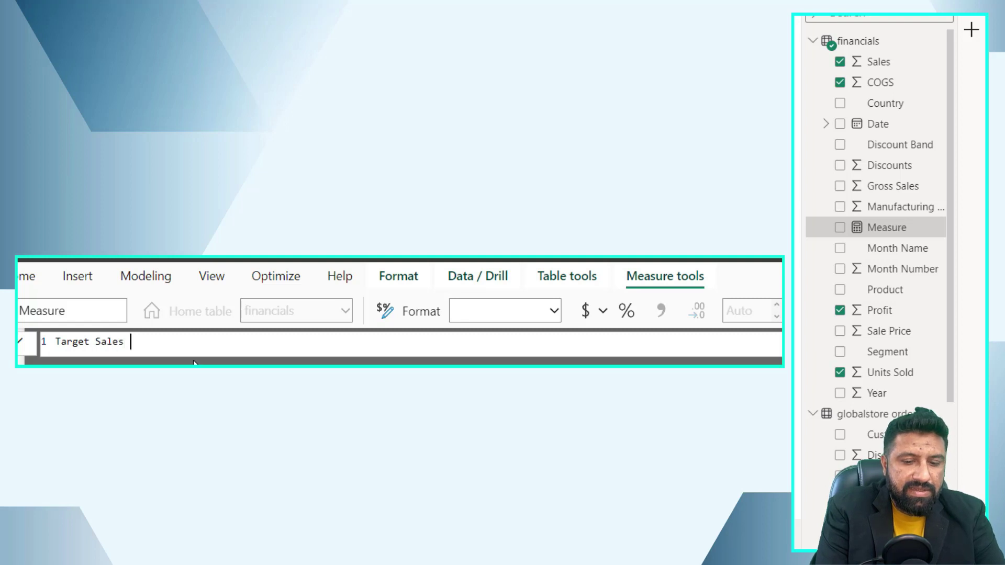
{"action": "type", "text": "= "}
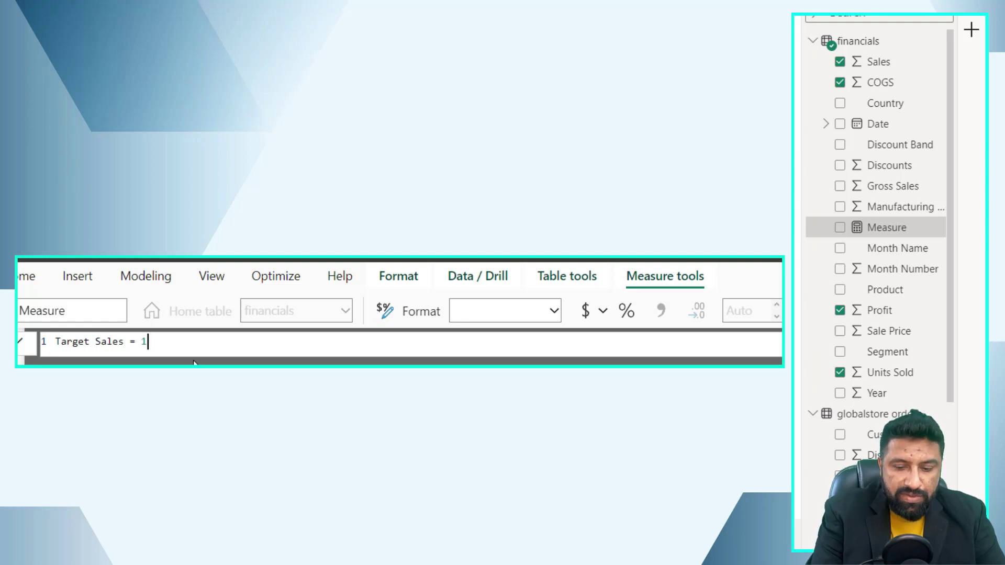
{"action": "type", "text": "12000000"}
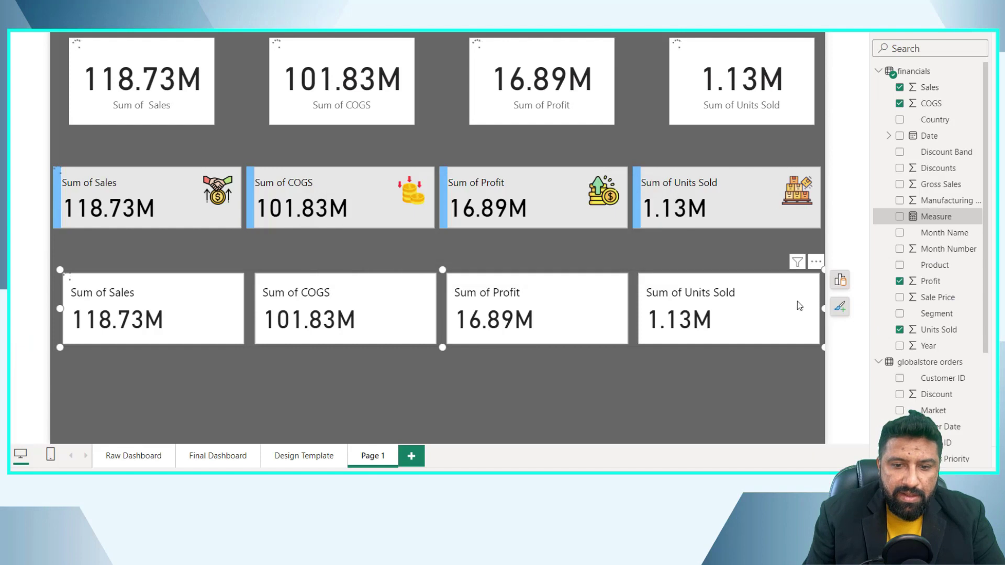
Step: Add the Target Sales measure as a reference label to the Sum of Sales card and make the card visual slightly taller
{"action": "left_click", "coordinate": [840, 307]}
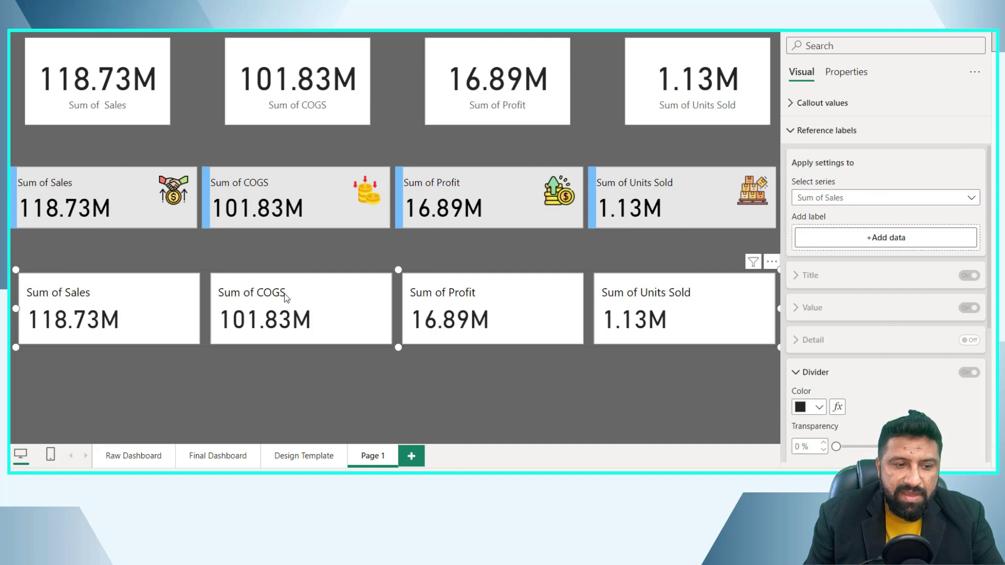
{"action": "left_click", "coordinate": [892, 245]}
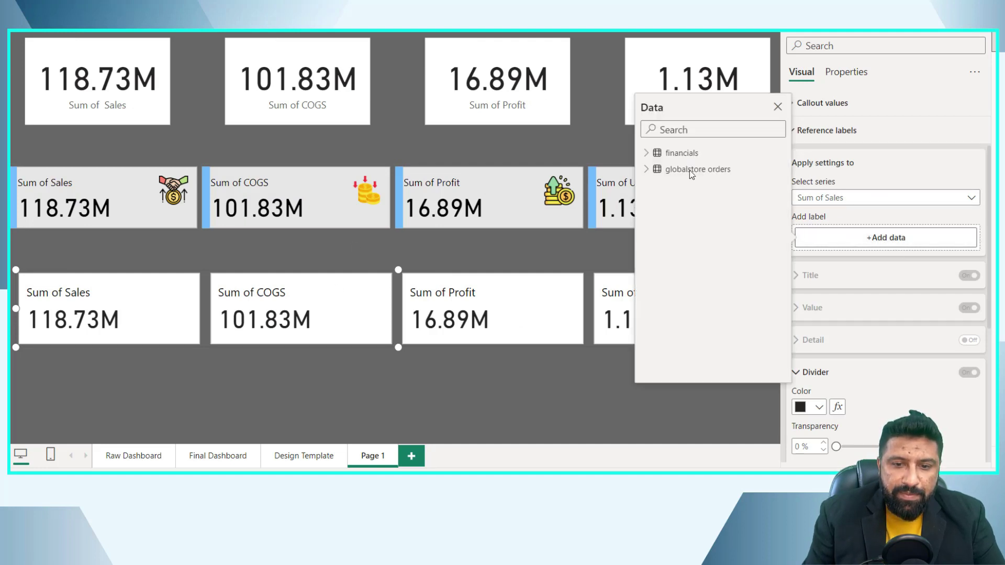
{"action": "left_click", "coordinate": [647, 154]}
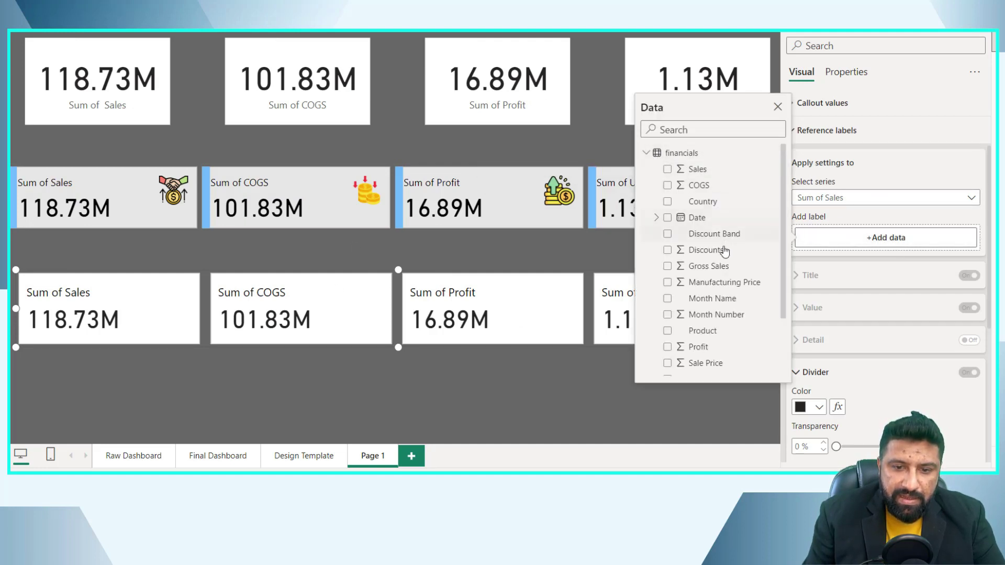
{"action": "scroll", "coordinate": [712, 251], "scroll_direction": "down", "scroll_amount": 2}
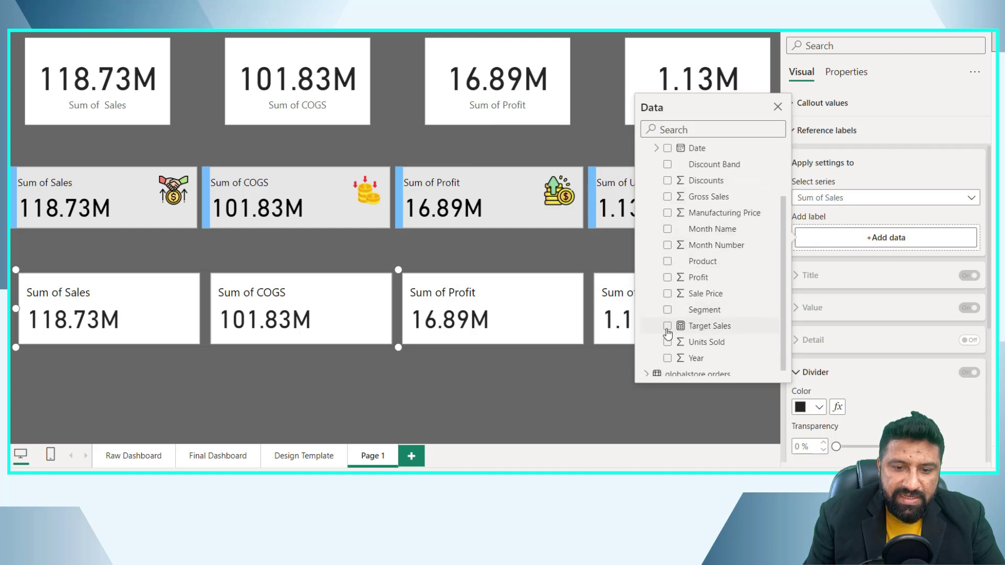
{"action": "left_click", "coordinate": [668, 326]}
{"action": "left_click", "coordinate": [137, 337]}
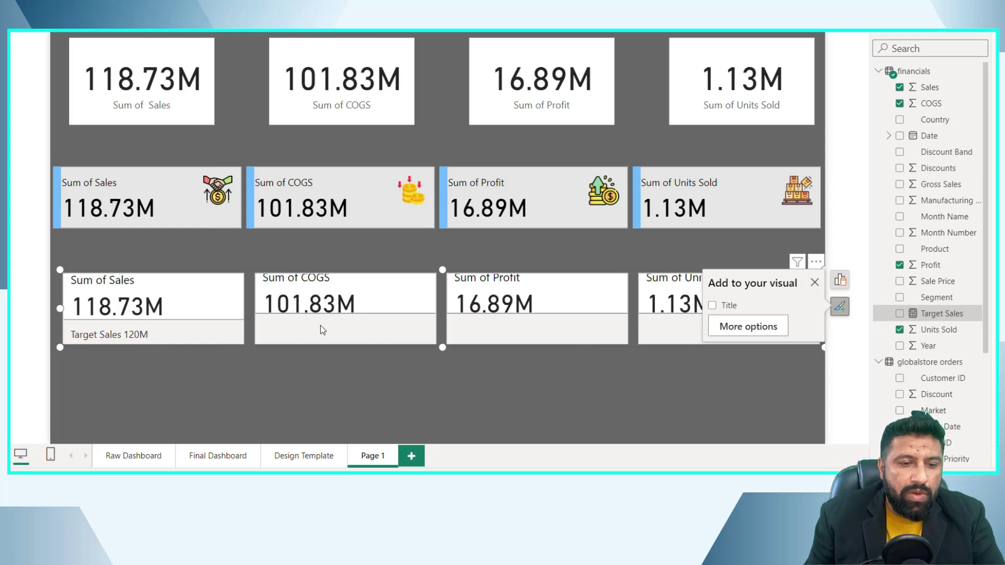
{"action": "left_click_drag", "start_coordinate": [442, 357], "coordinate": [443, 367]}
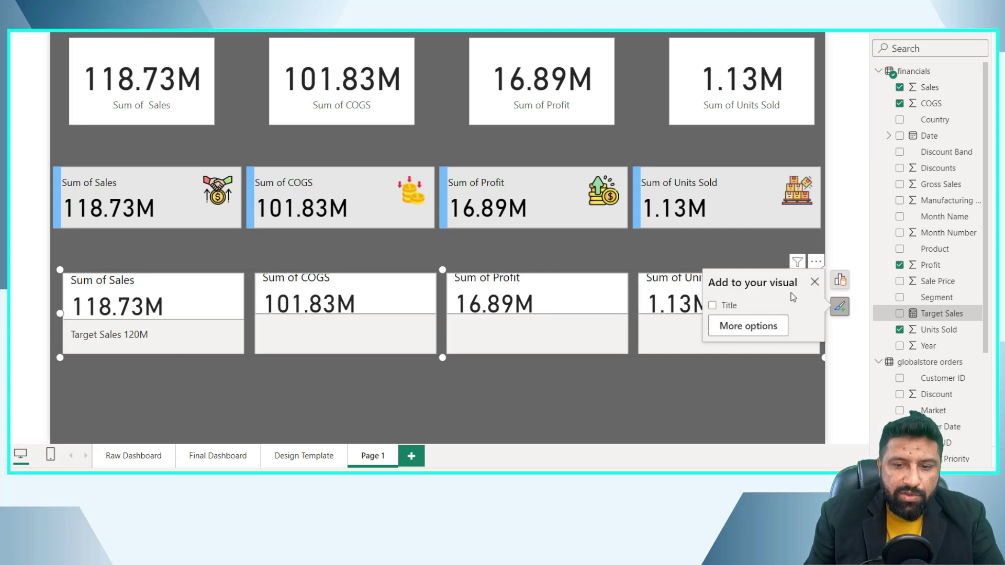
Step: Remove the Target Sales reference label from the Sum of Sales card
{"action": "left_click", "coordinate": [879, 71]}
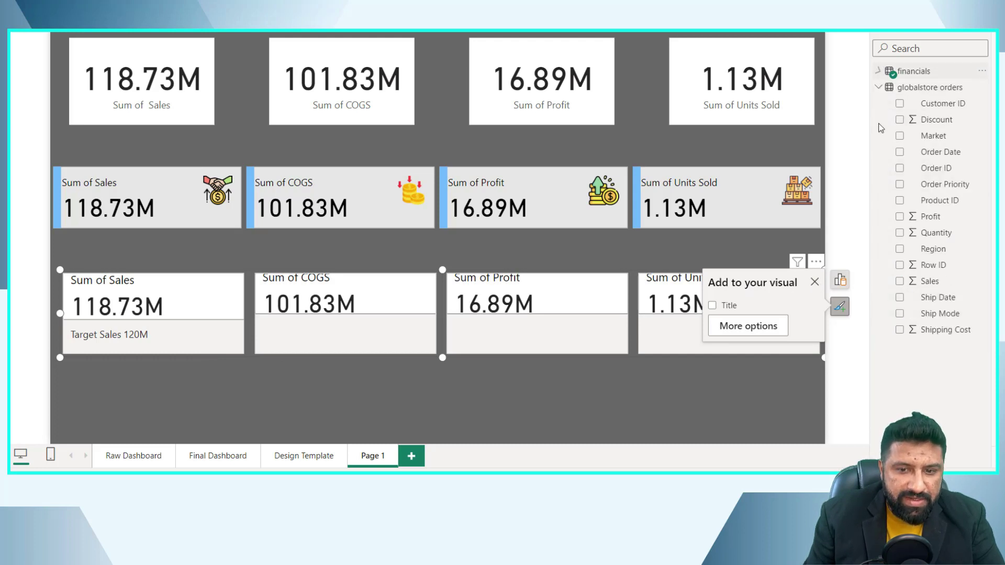
{"action": "left_click", "coordinate": [840, 305]}
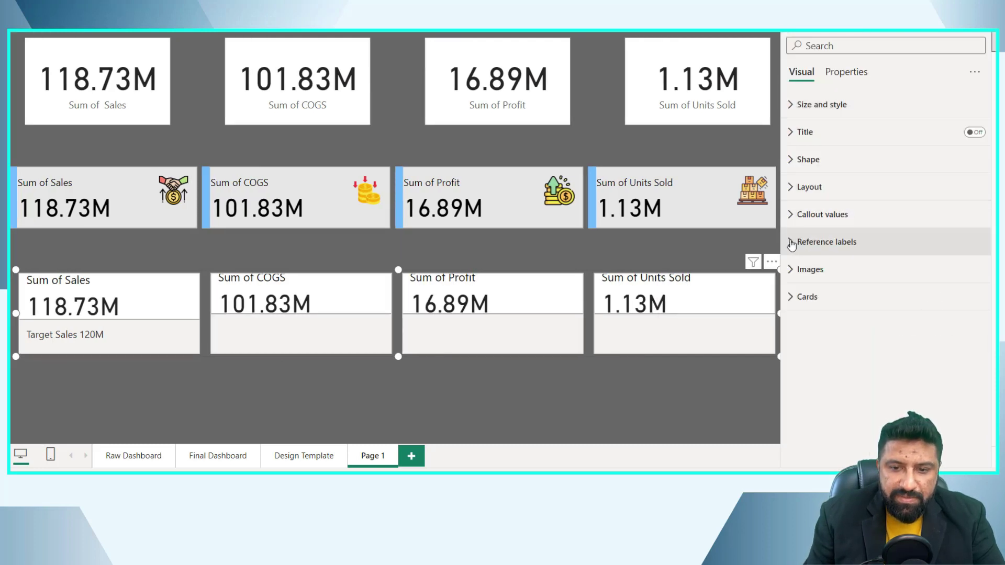
{"action": "left_click", "coordinate": [792, 242]}
{"action": "left_click", "coordinate": [945, 349]}
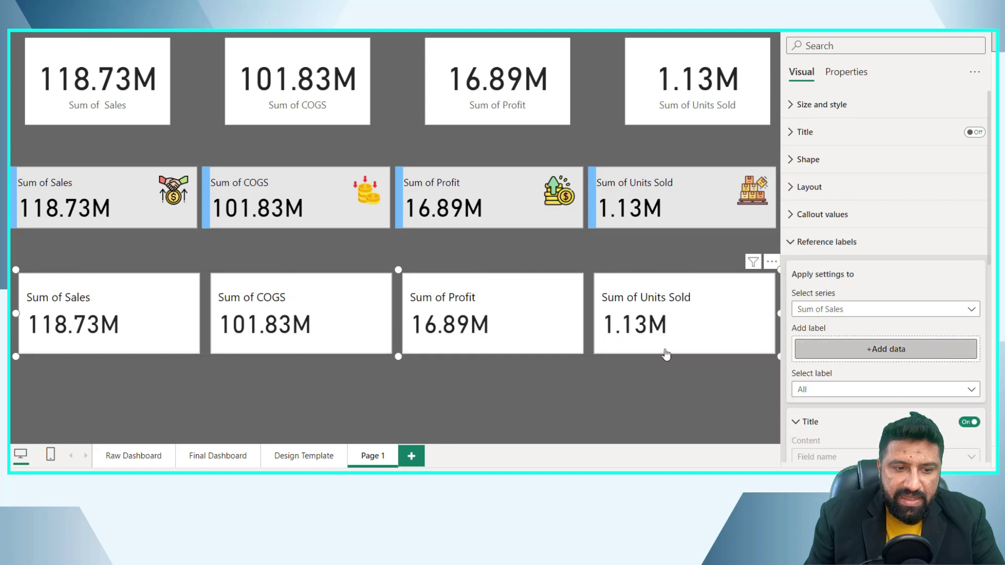
{"action": "left_click", "coordinate": [793, 243]}
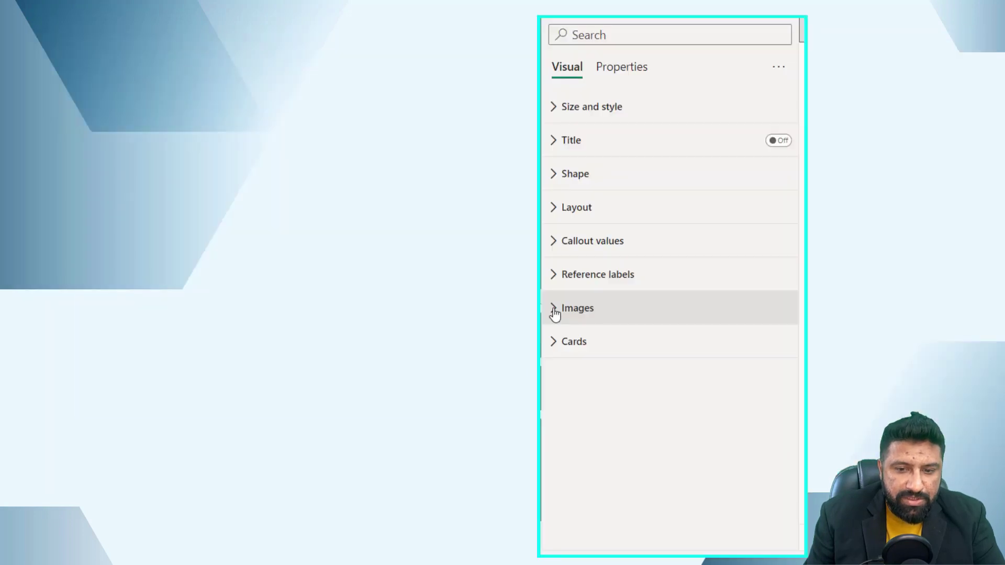
Step: Turn on the card image for the Sum of Sales series only
{"action": "left_click", "coordinate": [792, 270]}
{"action": "scroll", "coordinate": [867, 230], "scroll_direction": "down", "scroll_amount": 3}
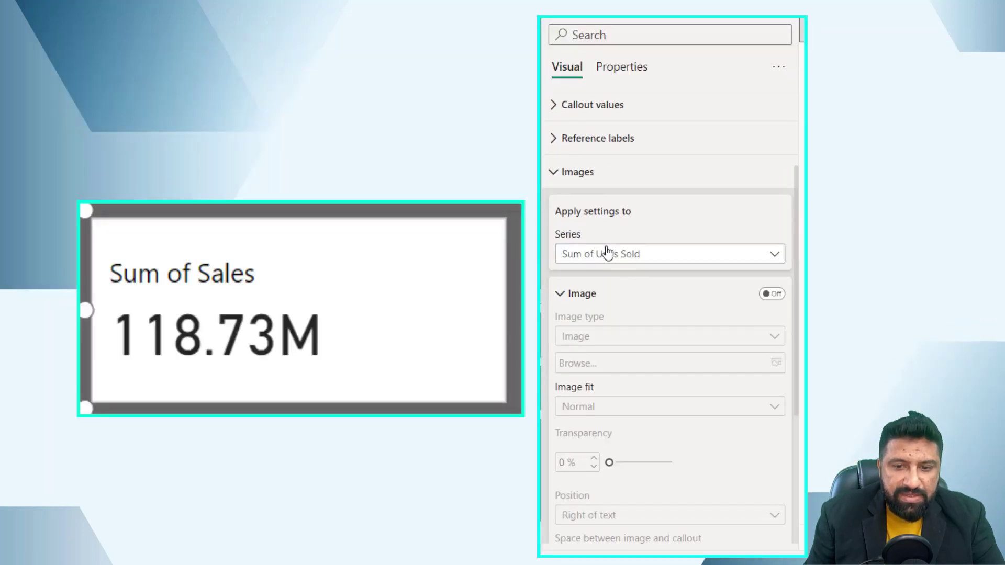
{"action": "left_click", "coordinate": [589, 259]}
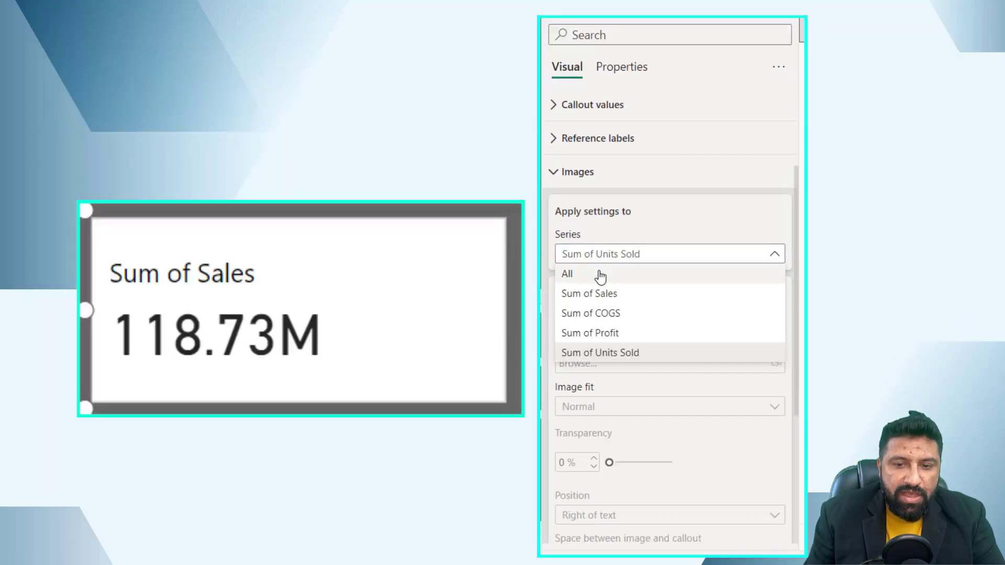
{"action": "left_click", "coordinate": [625, 299]}
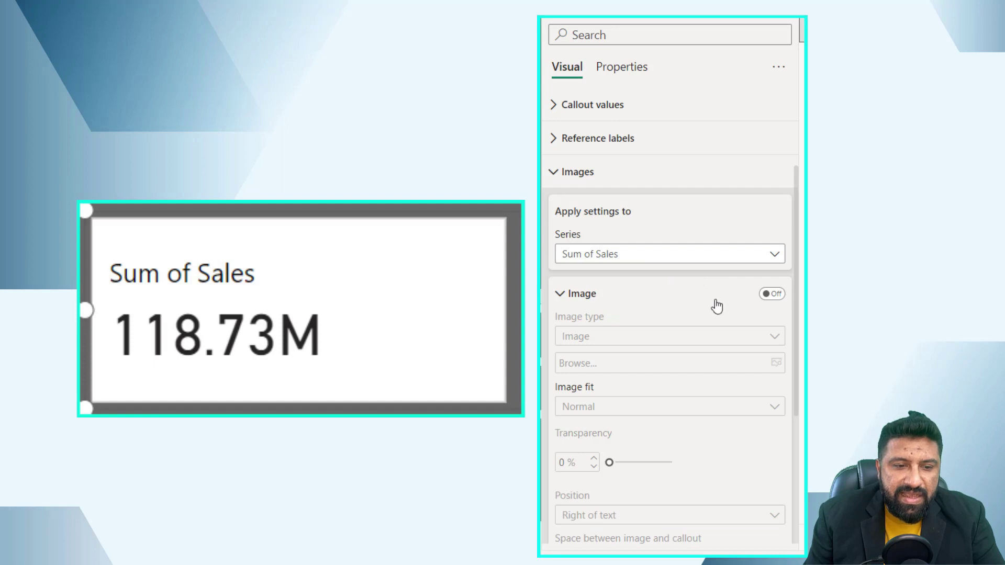
{"action": "left_click", "coordinate": [777, 296]}
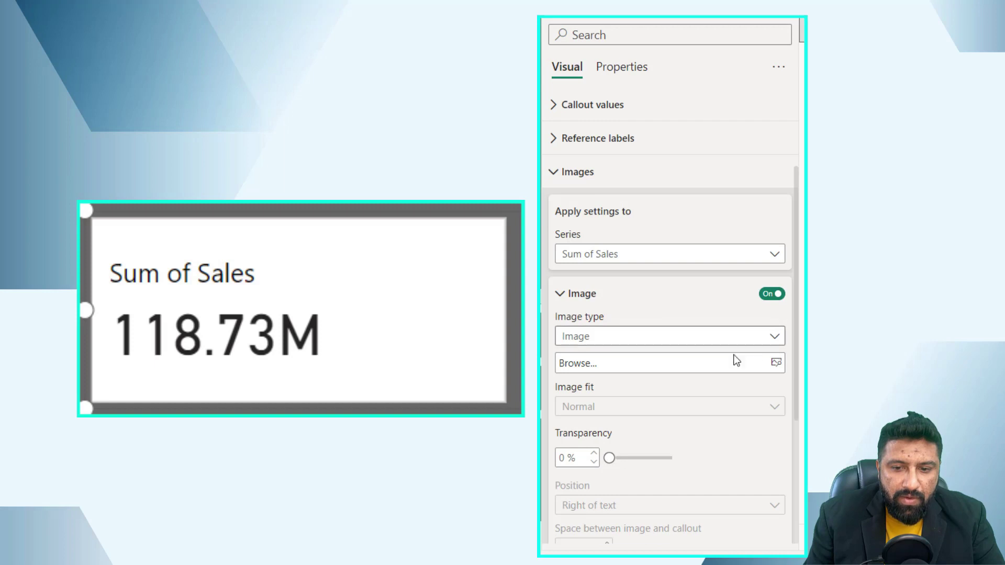
Step: Load the picture file sales2 as the image of the Sum of Sales card, keeping the Image type
{"action": "left_click", "coordinate": [601, 342]}
{"action": "left_click", "coordinate": [603, 352]}
{"action": "left_click", "coordinate": [623, 370]}
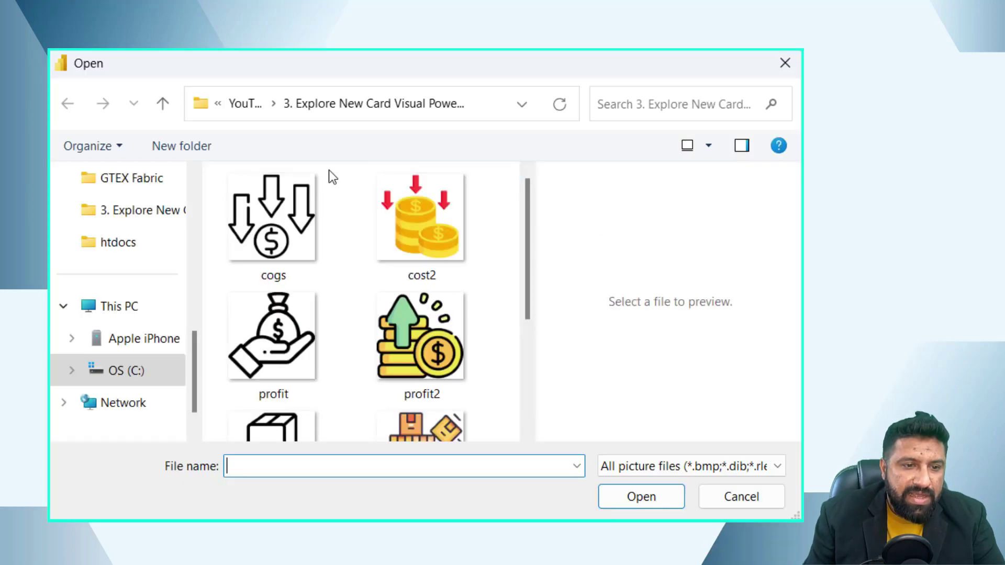
{"action": "scroll", "coordinate": [472, 333], "scroll_direction": "down", "scroll_amount": 3}
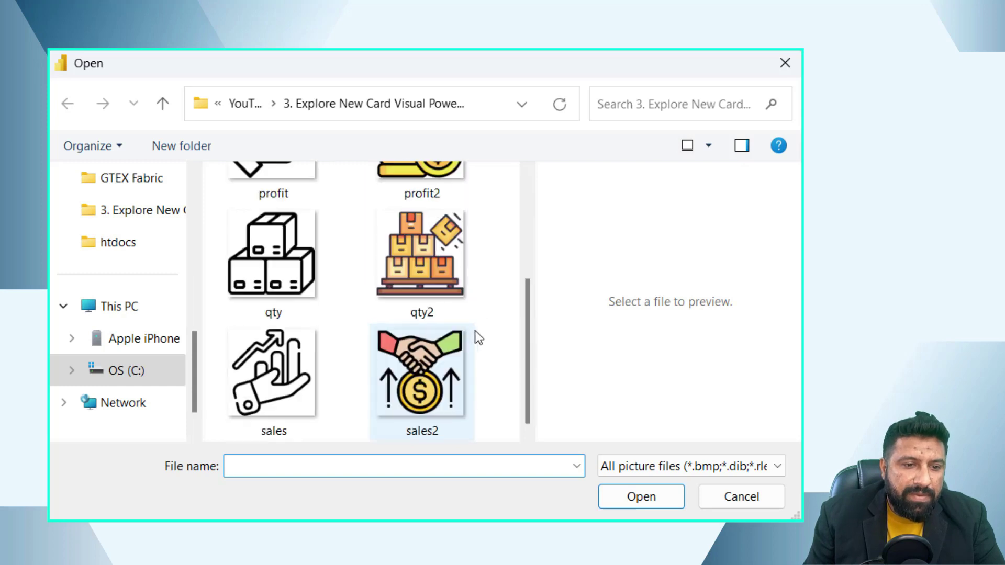
{"action": "left_click", "coordinate": [422, 355]}
{"action": "left_click", "coordinate": [642, 497]}
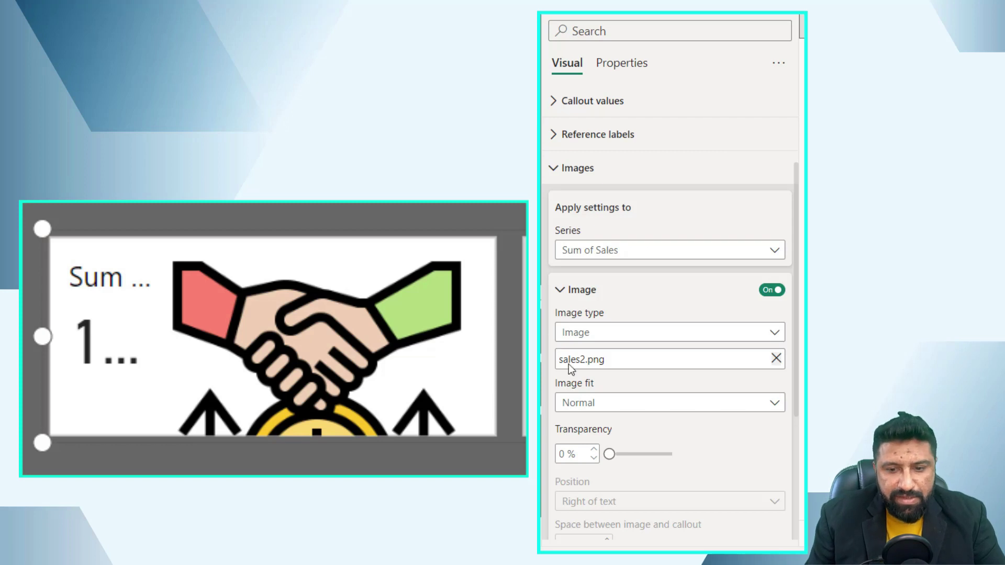
Step: Set the image fit of the Sum of Sales card to Fit, leaving its transparency at 0%
{"action": "left_click", "coordinate": [615, 413]}
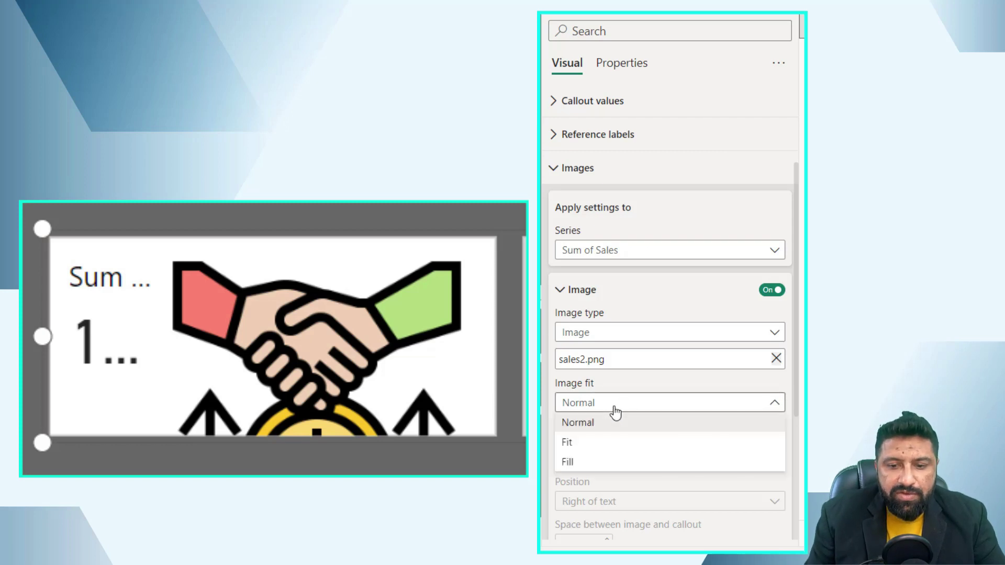
{"action": "left_click", "coordinate": [621, 443]}
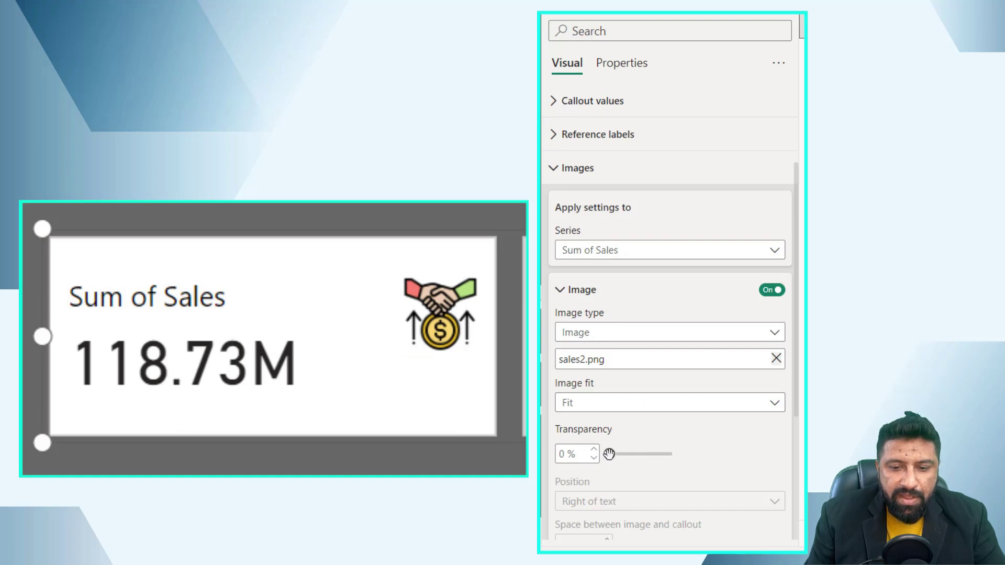
{"action": "mouse_move", "coordinate": [609, 454]}
{"action": "left_mouse_down"}
{"action": "mouse_move", "coordinate": [649, 455]}
{"action": "mouse_move", "coordinate": [610, 454]}
{"action": "left_mouse_up"}
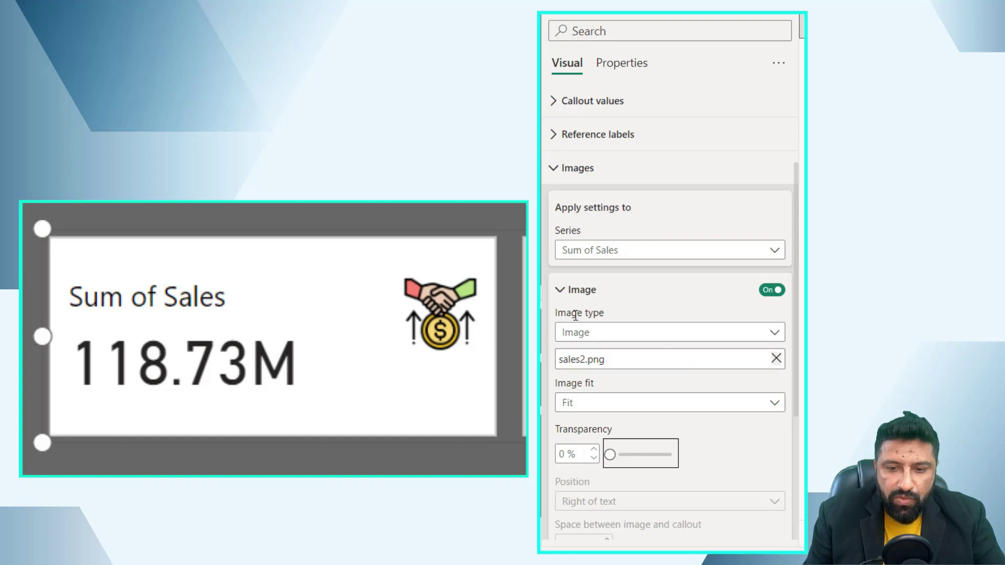
Step: Give the Sum of COGS card the picture file cost2 as its image, with image fit set to Fit
{"action": "left_click", "coordinate": [608, 260]}
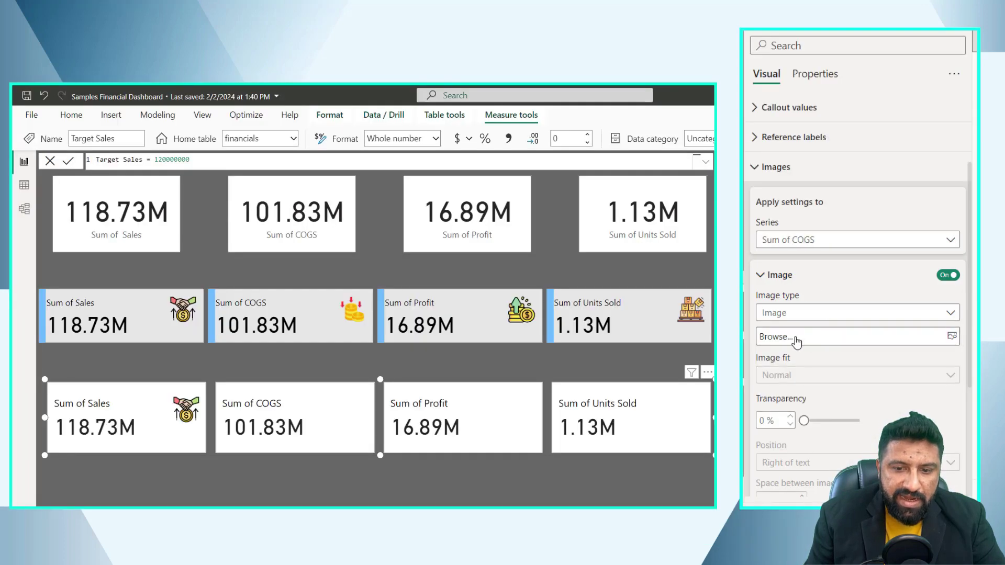
{"action": "left_click", "coordinate": [800, 341]}
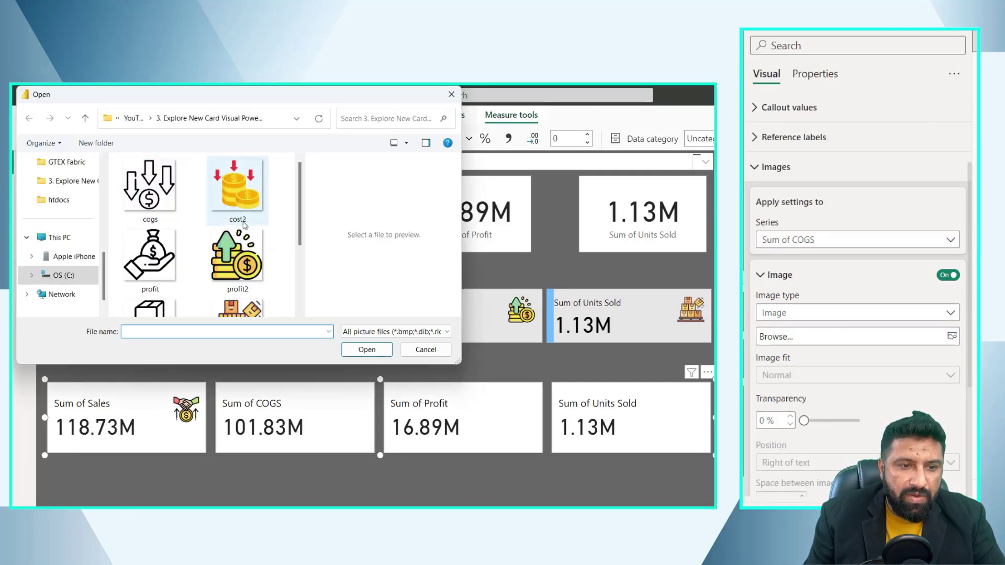
{"action": "double_click", "coordinate": [247, 215]}
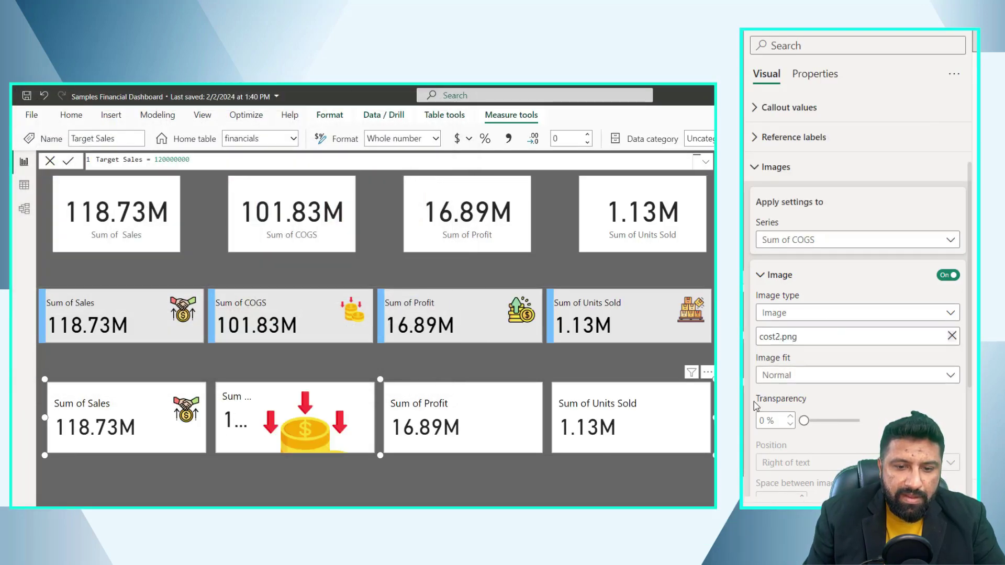
{"action": "left_click", "coordinate": [799, 375]}
{"action": "left_click", "coordinate": [796, 411]}
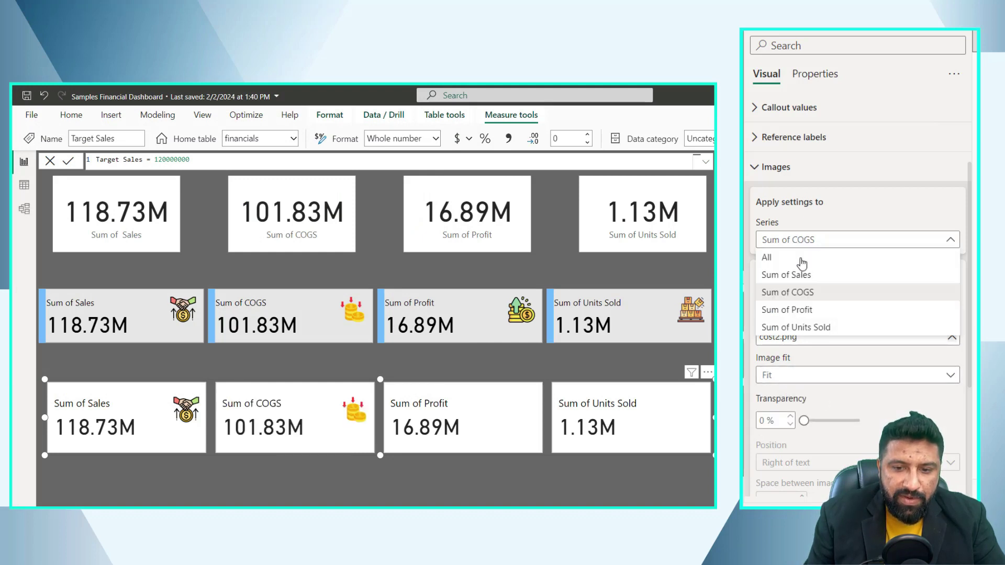
Step: Give the Sum of Profit card the picture file profit2 as its image, with image fit set to Fit
{"action": "left_click", "coordinate": [802, 240]}
{"action": "left_click", "coordinate": [804, 310]}
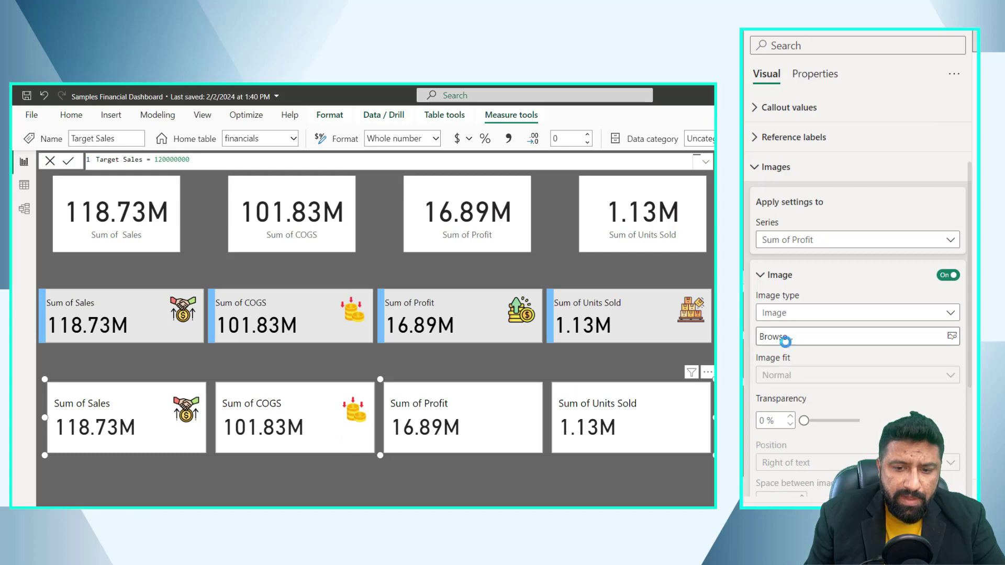
{"action": "scroll", "coordinate": [243, 208], "scroll_direction": "down", "scroll_amount": 2}
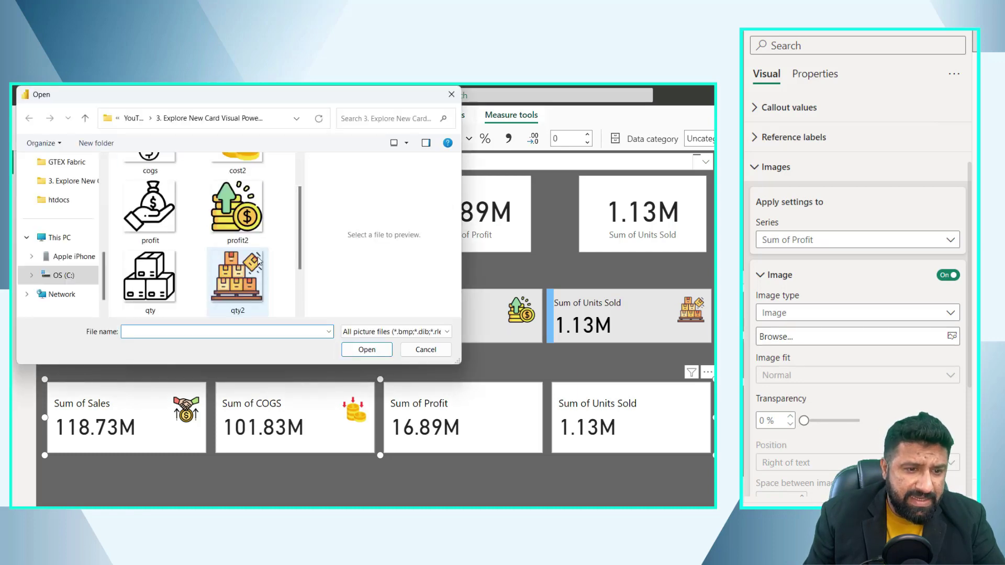
{"action": "double_click", "coordinate": [244, 209]}
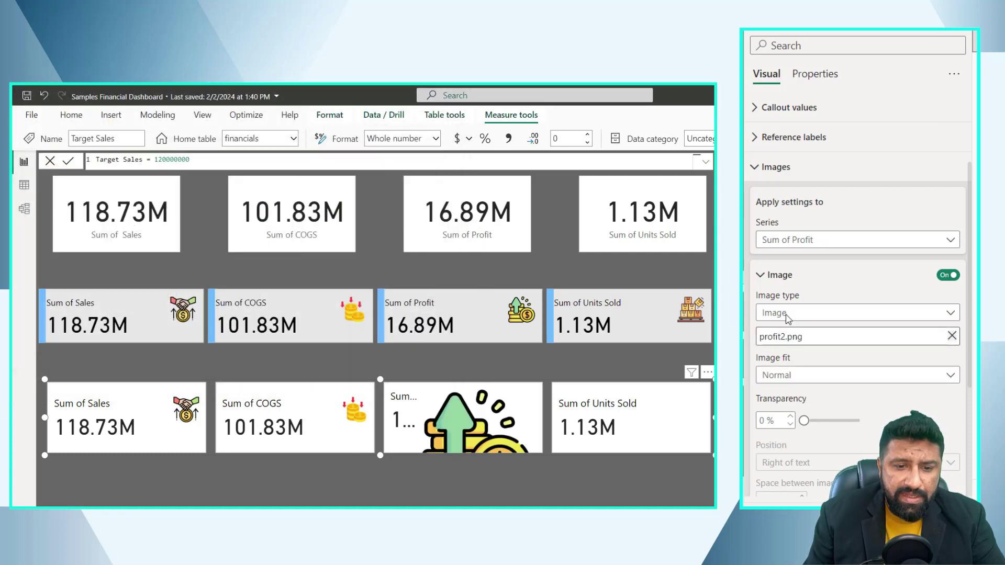
{"action": "left_click", "coordinate": [816, 375]}
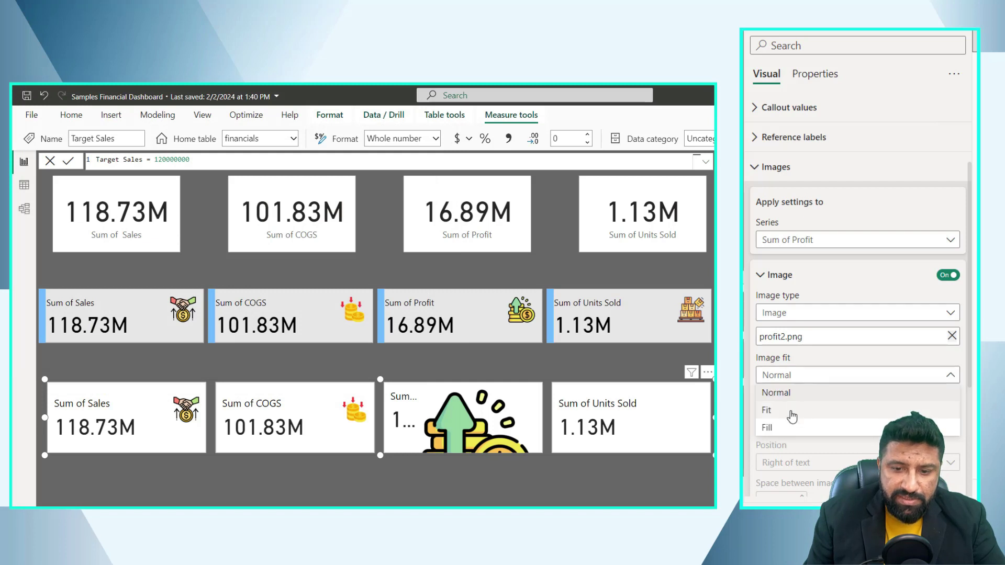
{"action": "left_click", "coordinate": [790, 413]}
Step: Give the Sum of Units Sold card the picture file qty2 as its image, with image fit set to Fit
{"action": "left_click", "coordinate": [798, 241]}
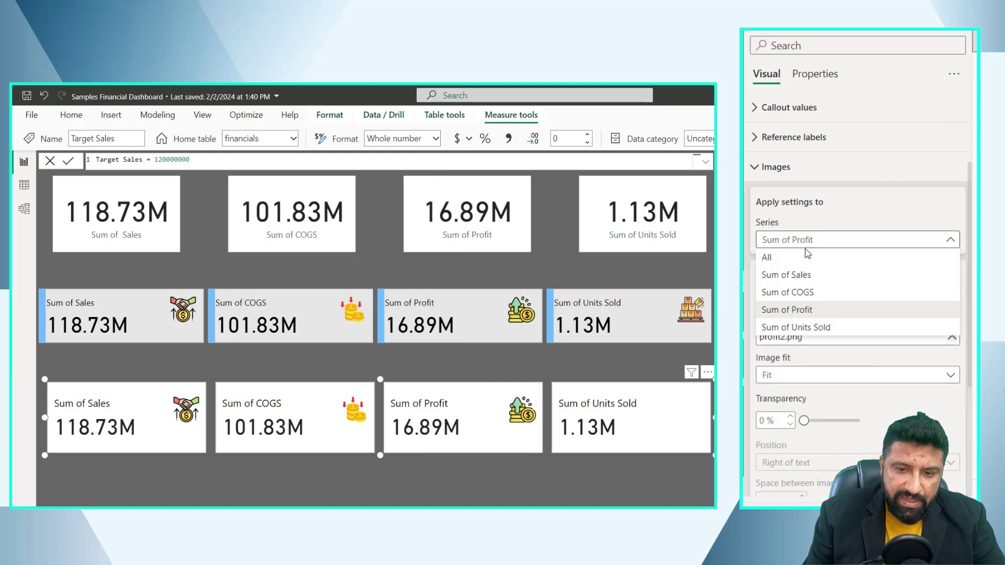
{"action": "left_click", "coordinate": [804, 327]}
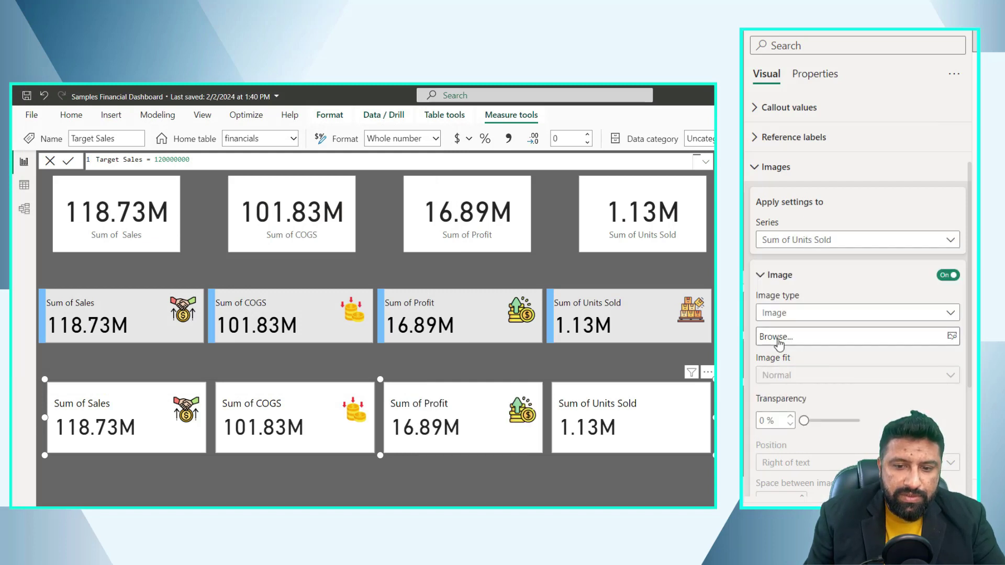
{"action": "scroll", "coordinate": [238, 231], "scroll_direction": "down", "scroll_amount": 2}
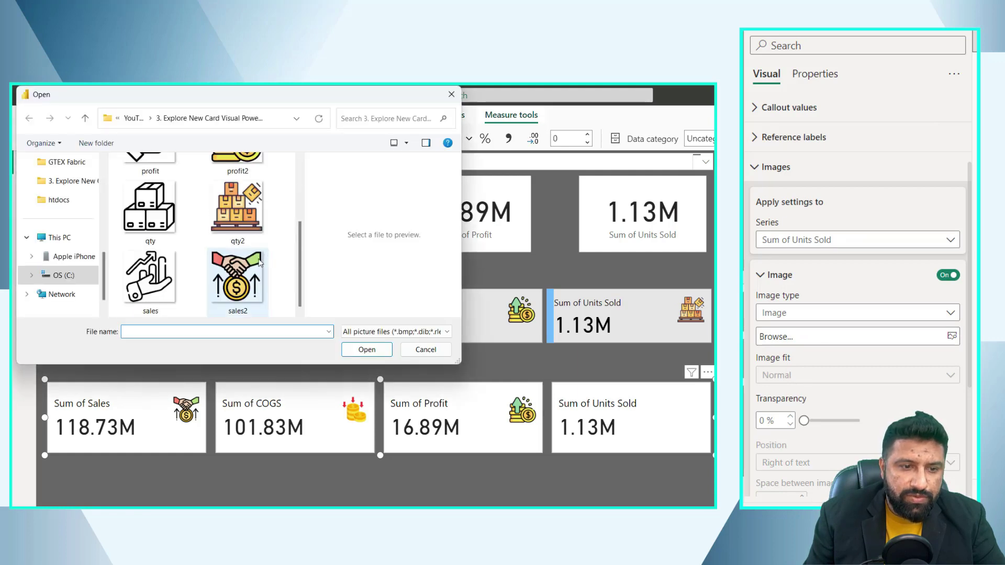
{"action": "left_click", "coordinate": [238, 215]}
{"action": "double_click", "coordinate": [238, 218]}
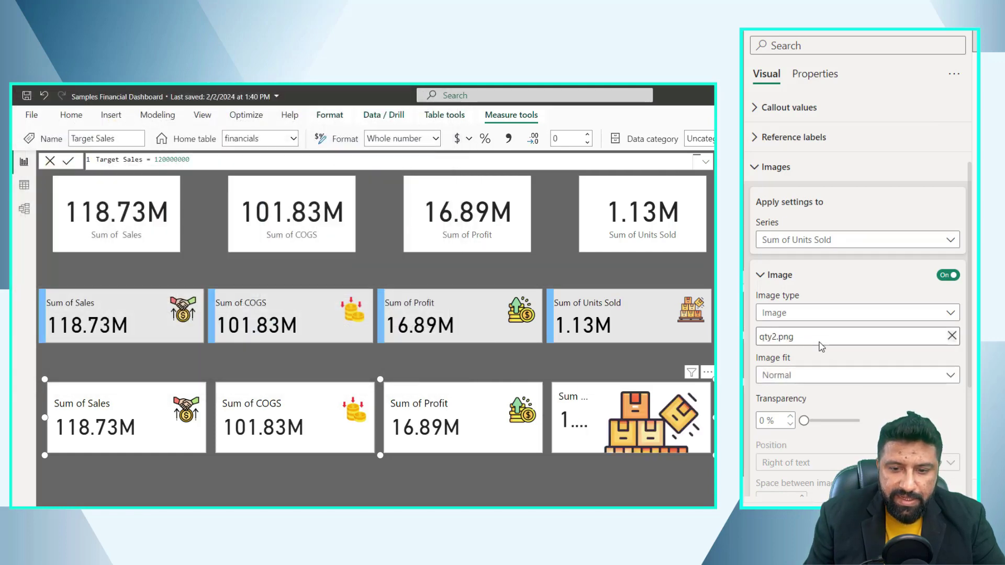
{"action": "left_click", "coordinate": [813, 382]}
{"action": "left_click", "coordinate": [806, 410]}
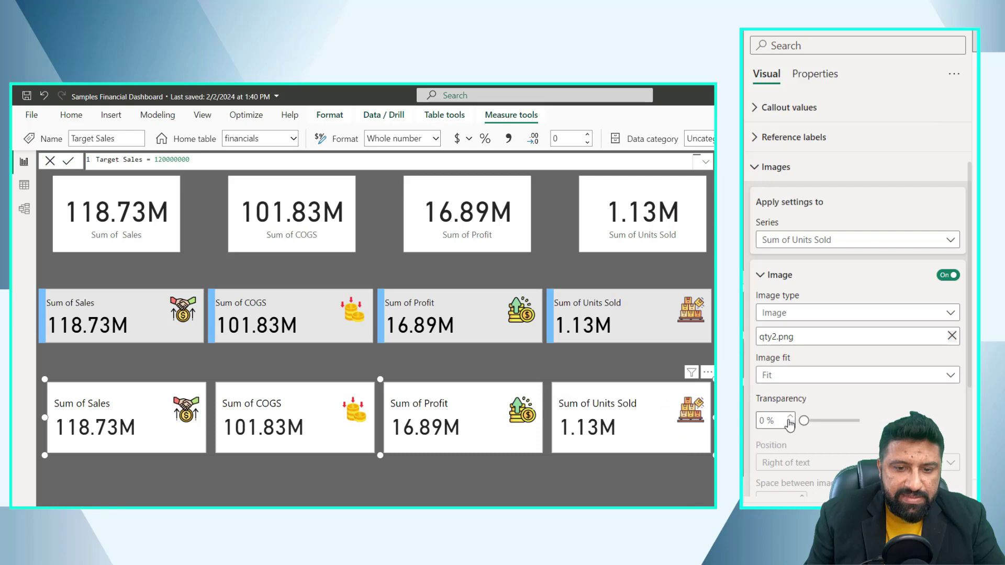
Step: Try an image size of 55 px on the Sum of Units Sold card
{"action": "scroll", "coordinate": [853, 407], "scroll_direction": "down", "scroll_amount": 3}
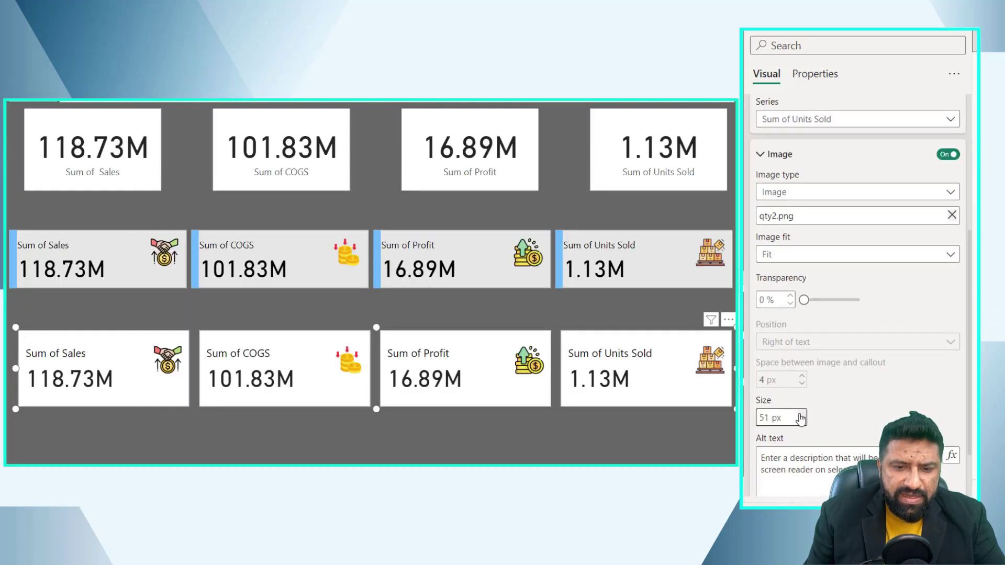
{"action": "left_click", "coordinate": [801, 416]}
{"action": "left_click", "coordinate": [801, 416]}
{"action": "left_click", "coordinate": [802, 416]}
{"action": "left_click", "coordinate": [801, 416]}
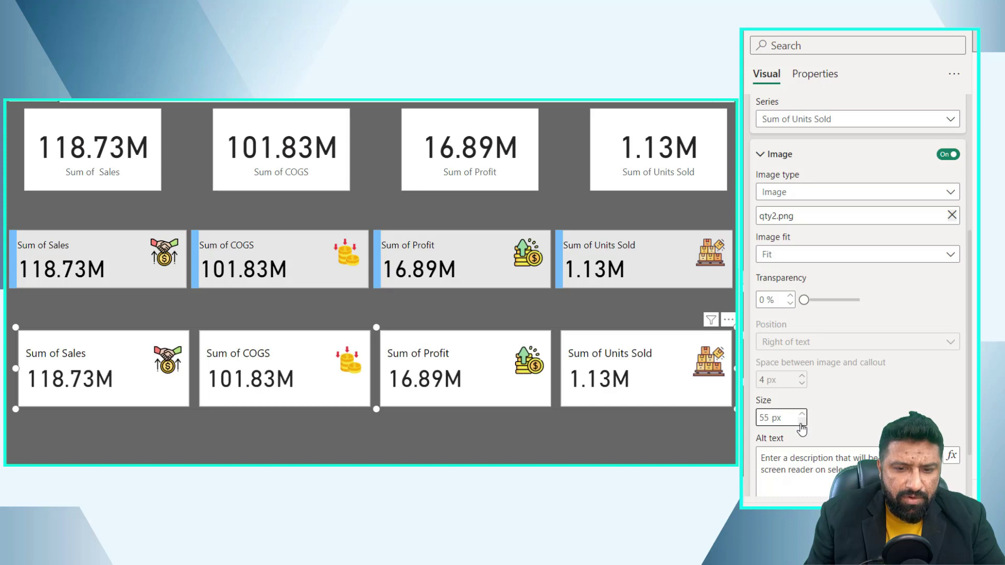
Step: Set the image size of the Sum of Units Sold card to 50 px
{"action": "left_click", "coordinate": [802, 422]}
{"action": "left_click", "coordinate": [801, 422]}
{"action": "left_click", "coordinate": [801, 422]}
{"action": "left_click", "coordinate": [802, 422]}
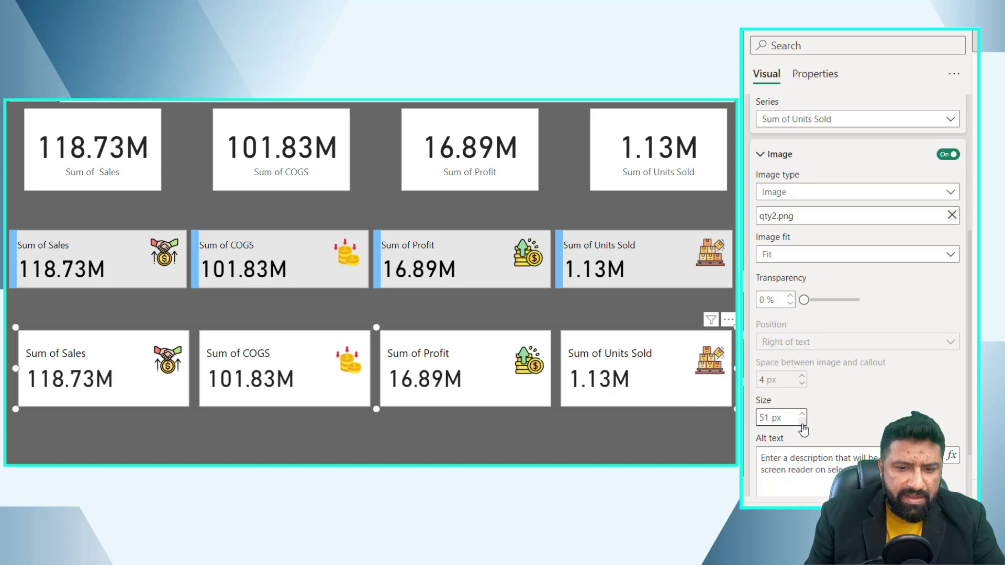
{"action": "left_click", "coordinate": [802, 422]}
Step: Close the image settings and examine the padding size choices in the Cards settings for all series
{"action": "scroll", "coordinate": [840, 236], "scroll_direction": "up", "scroll_amount": 3}
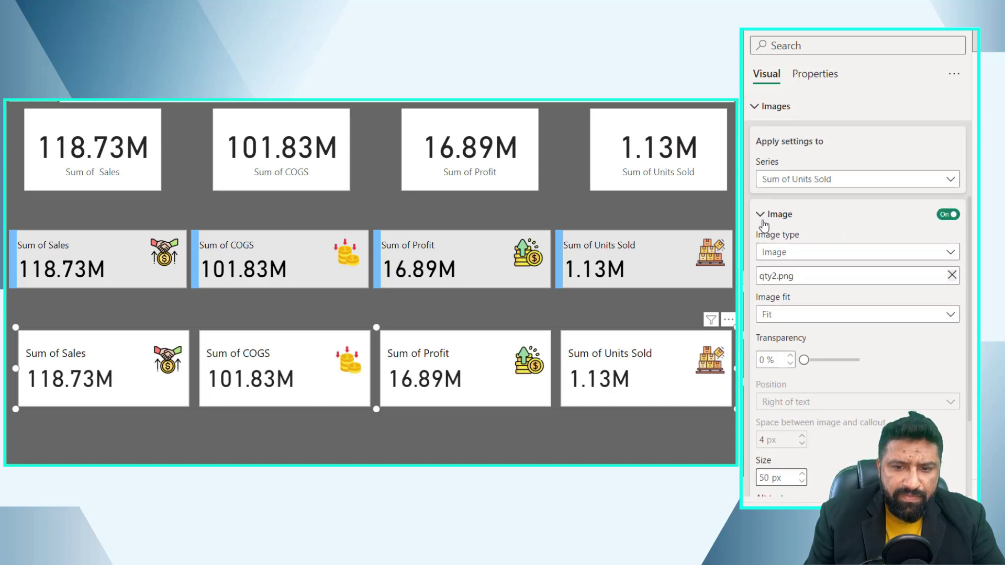
{"action": "left_click", "coordinate": [763, 220]}
{"action": "left_click", "coordinate": [755, 288]}
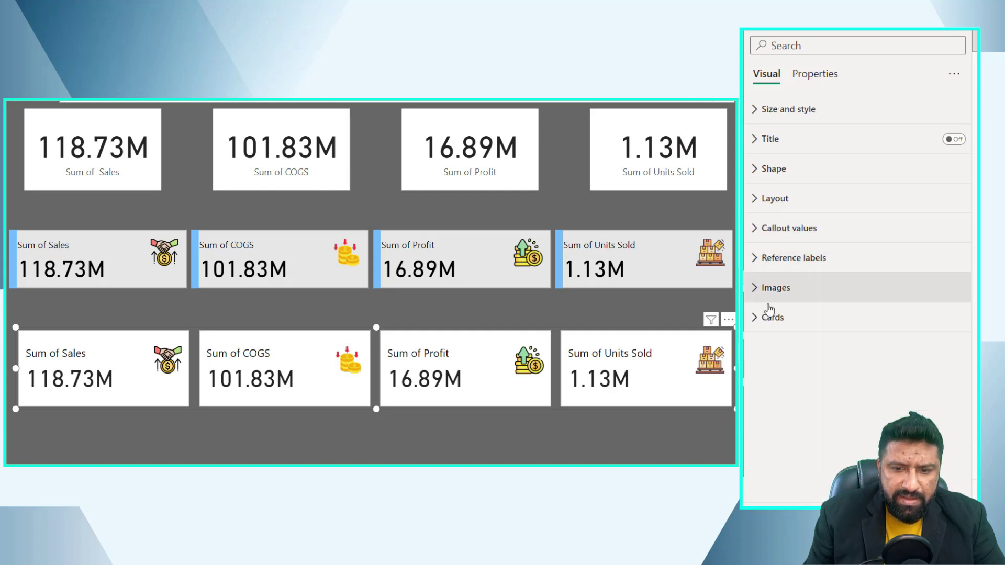
{"action": "left_click", "coordinate": [754, 320]}
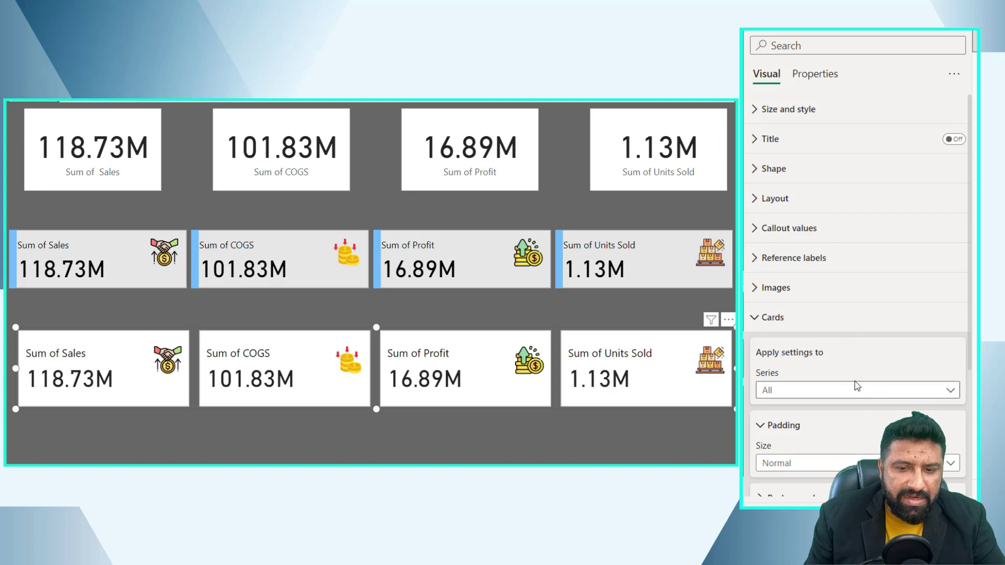
{"action": "scroll", "coordinate": [796, 340], "scroll_direction": "down", "scroll_amount": 2}
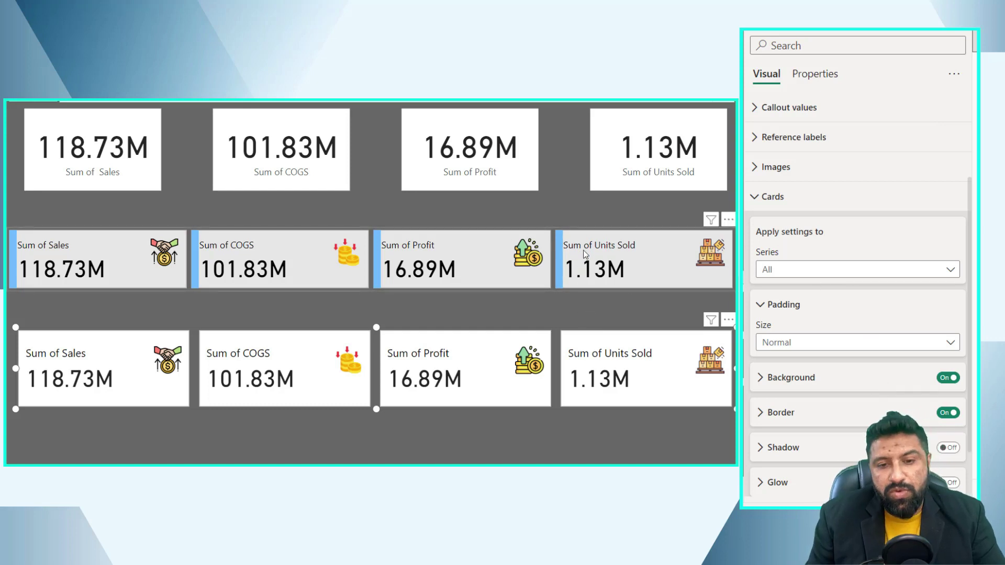
{"action": "left_click", "coordinate": [798, 346]}
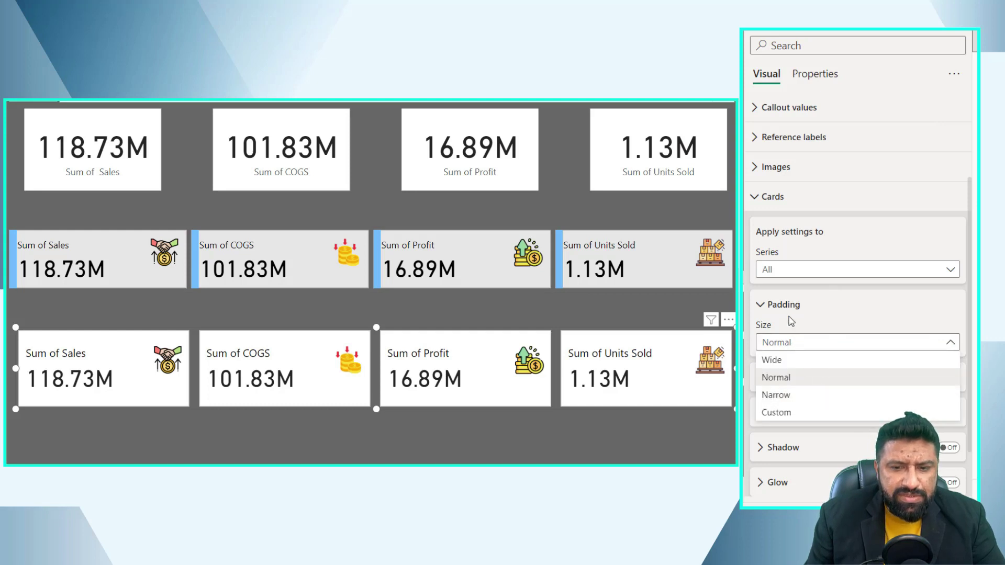
{"action": "left_click", "coordinate": [801, 335]}
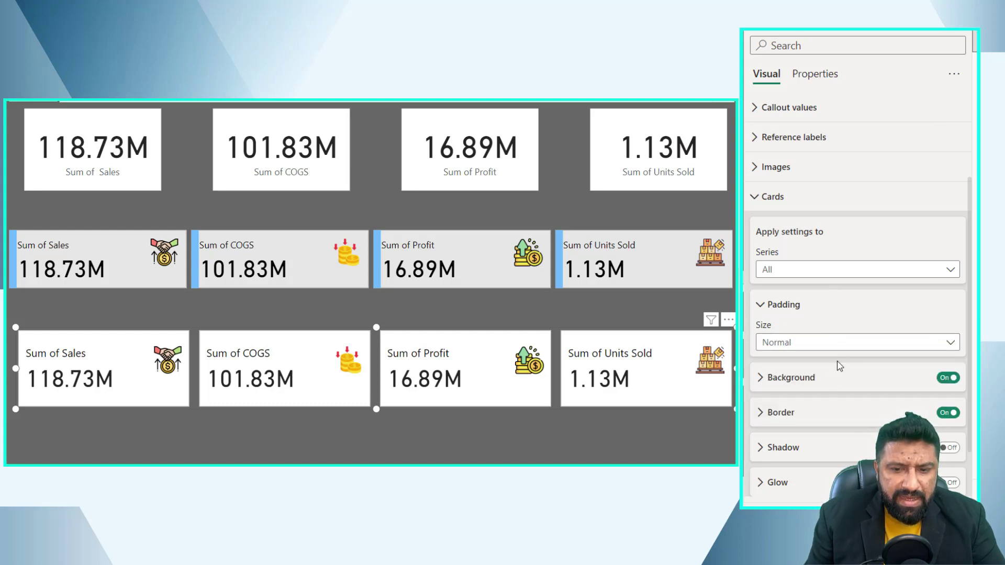
Step: Switch the background of all cards off and back on, and examine its color, transparency and image options
{"action": "left_click", "coordinate": [942, 382]}
{"action": "left_click", "coordinate": [949, 379]}
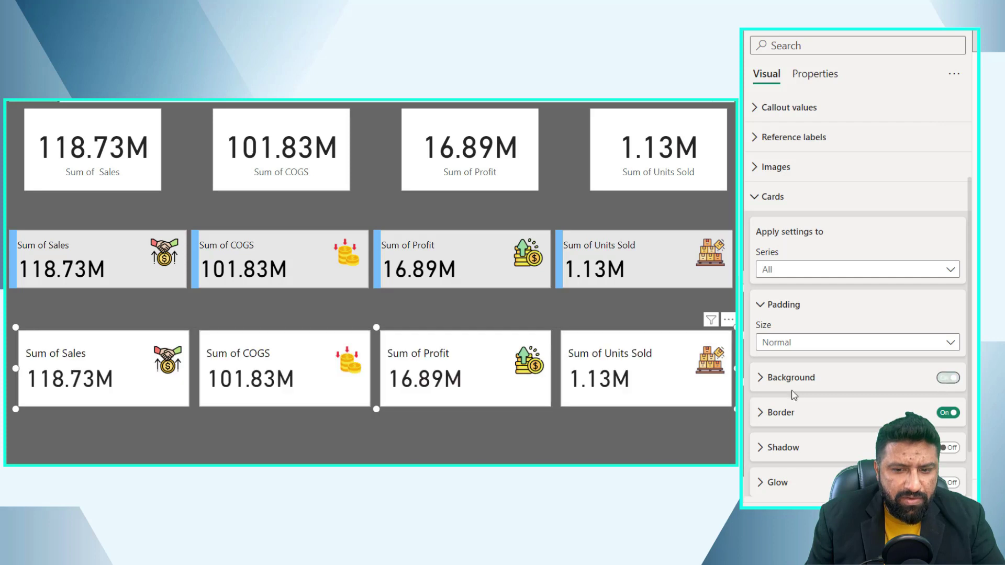
{"action": "left_click", "coordinate": [762, 378]}
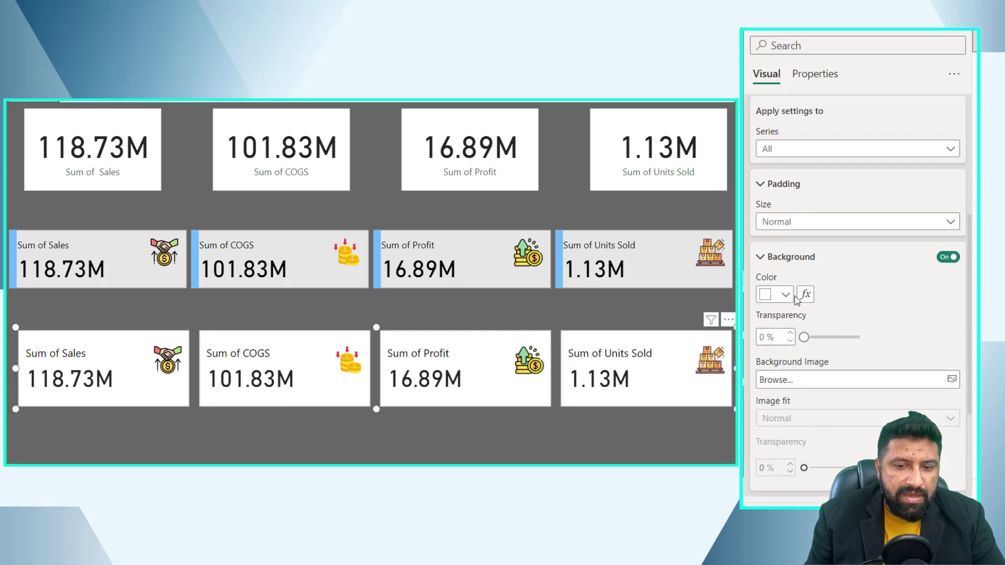
{"action": "left_click", "coordinate": [762, 257]}
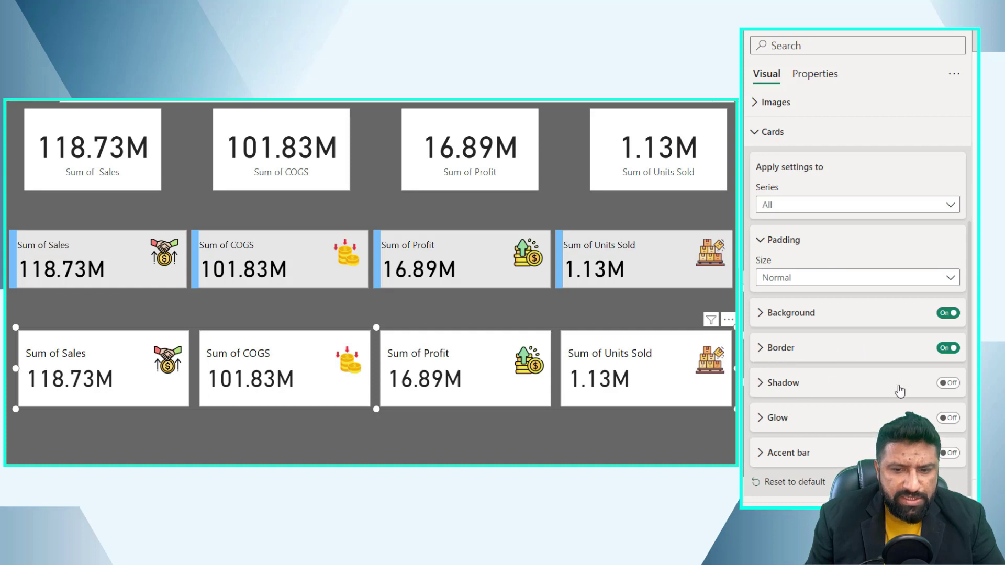
Step: Try a shadow on all cards, examine its color, offset and position options, and switch it back off
{"action": "left_click", "coordinate": [949, 383]}
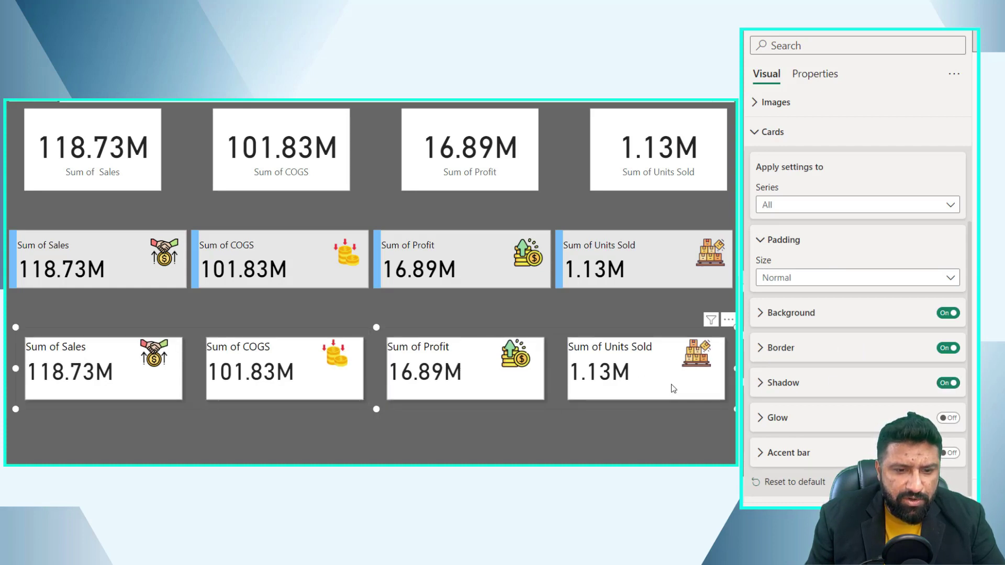
{"action": "left_click", "coordinate": [780, 383]}
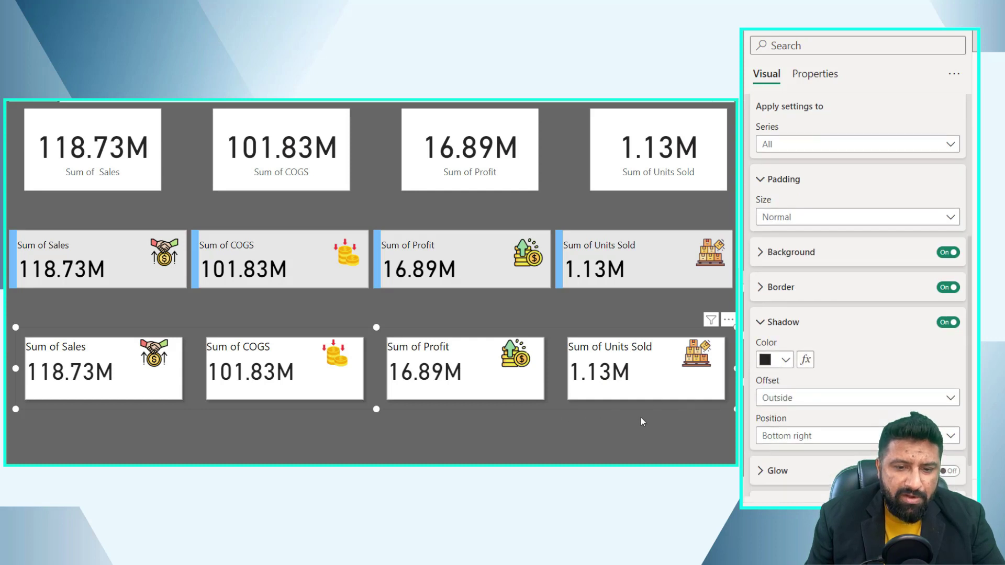
{"action": "left_click", "coordinate": [948, 323]}
{"action": "scroll", "coordinate": [794, 364], "scroll_direction": "down", "scroll_amount": 2}
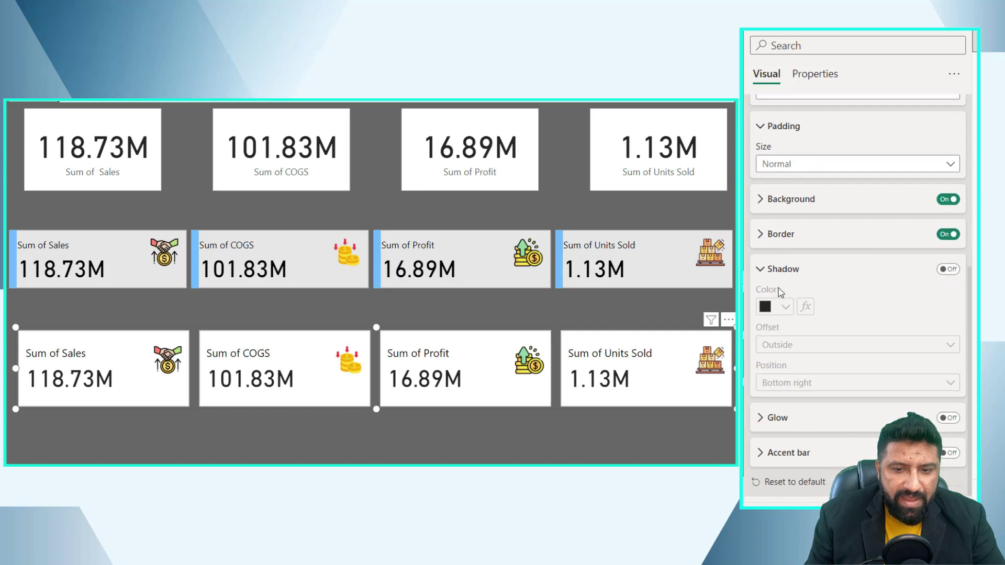
{"action": "left_click", "coordinate": [762, 269]}
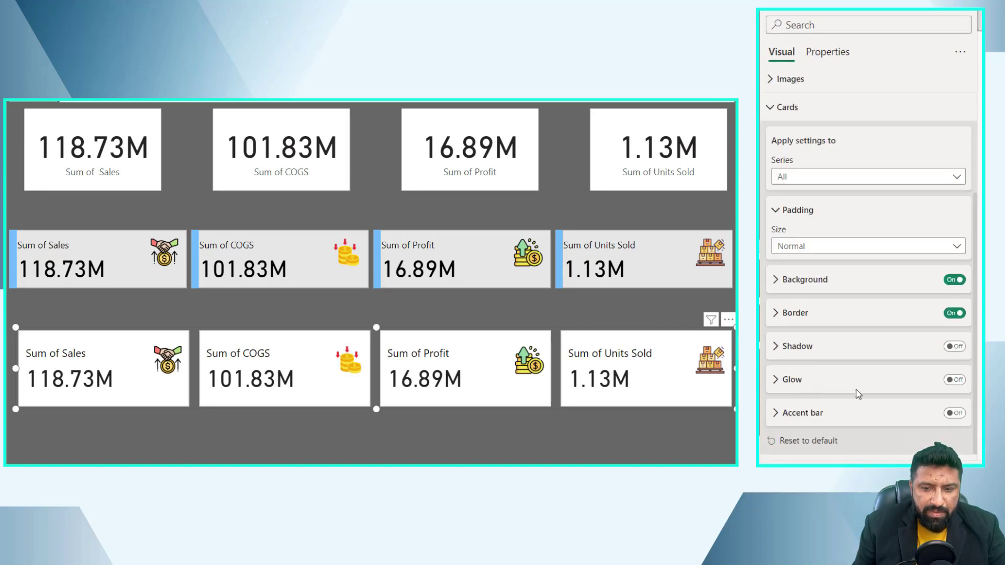
Step: Turn on the accent bar for all cards and color it the lightest blue tint of the theme colors
{"action": "left_click", "coordinate": [956, 414]}
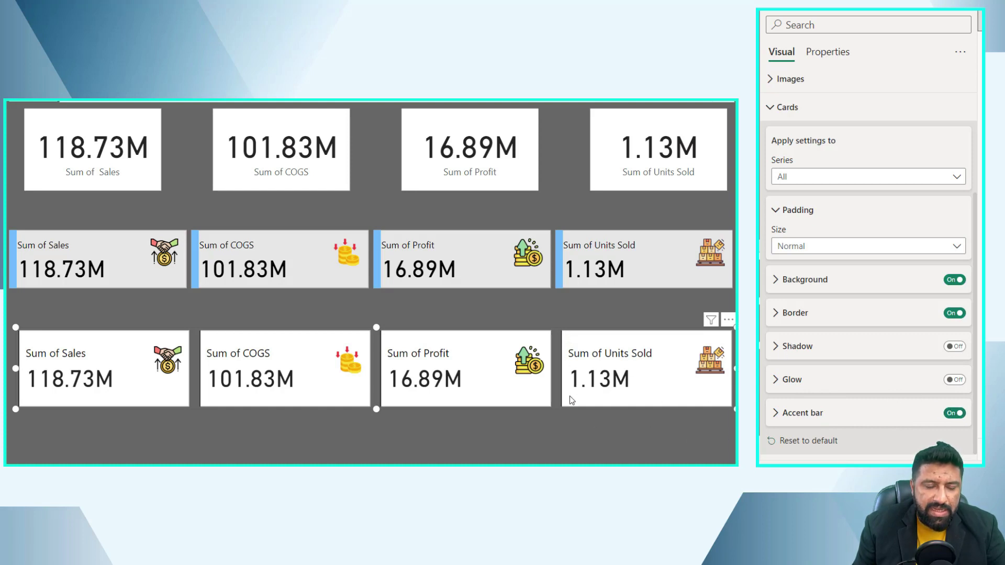
{"action": "left_click", "coordinate": [777, 413]}
{"action": "scroll", "coordinate": [803, 330], "scroll_direction": "down", "scroll_amount": 3}
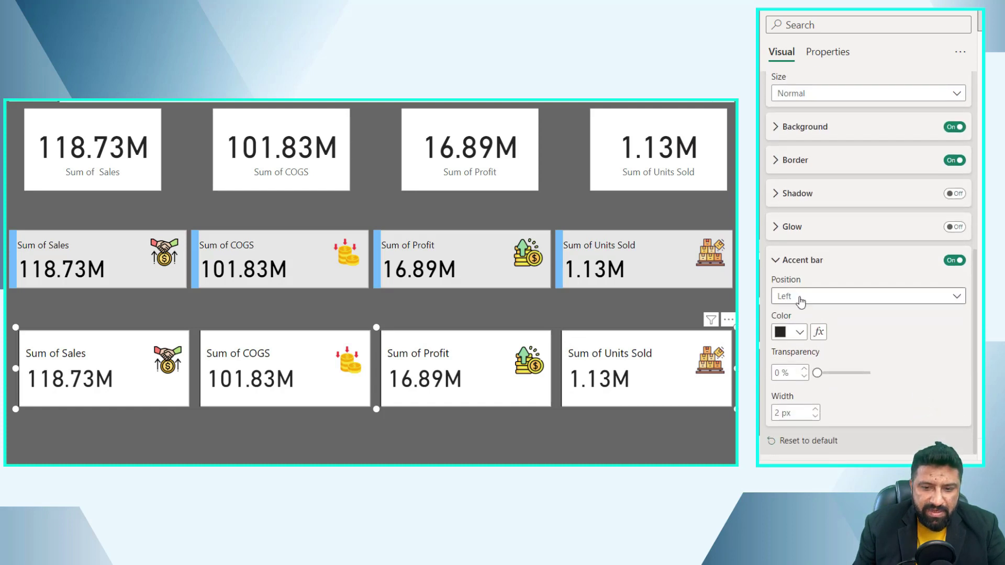
{"action": "left_click", "coordinate": [799, 332]}
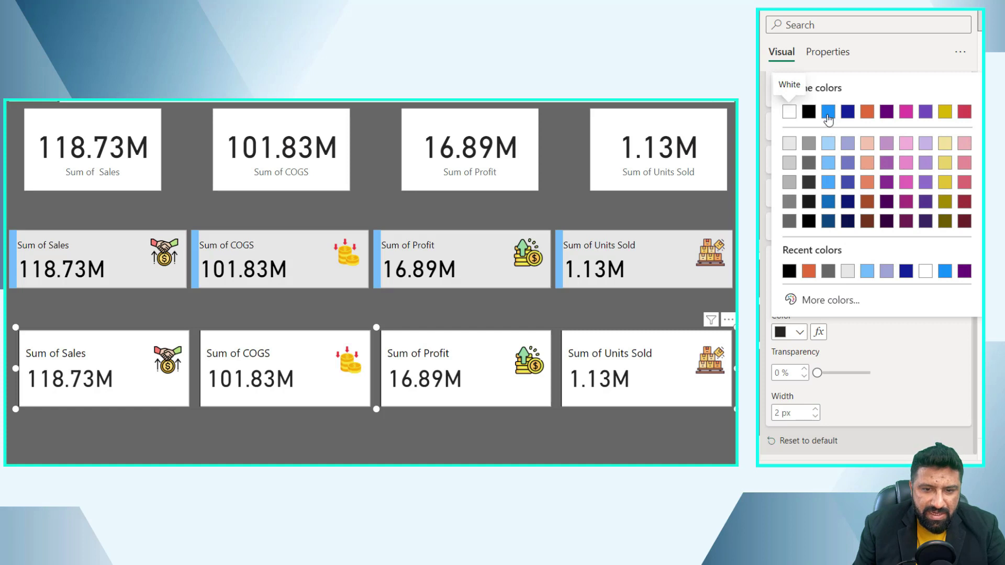
{"action": "left_click", "coordinate": [828, 149]}
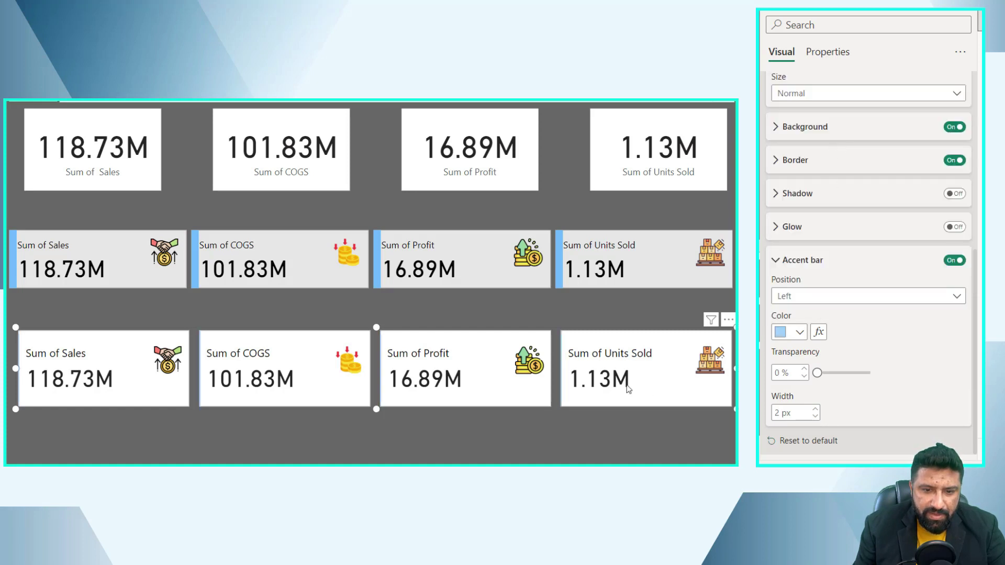
Step: Set the accent bar width of all cards to 10 px
{"action": "left_click", "coordinate": [815, 409]}
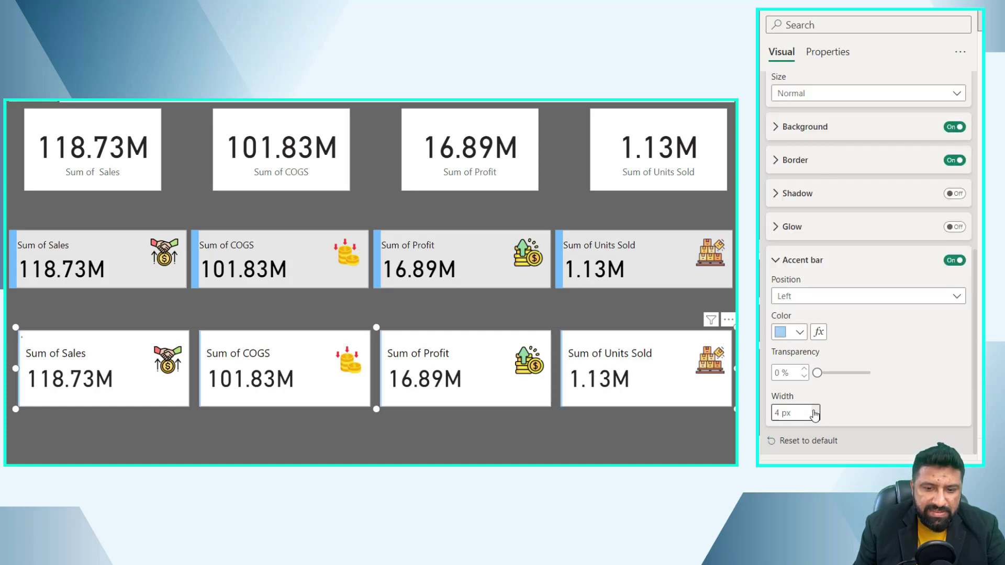
{"action": "left_click", "coordinate": [816, 409]}
{"action": "left_click", "coordinate": [815, 408]}
{"action": "left_click", "coordinate": [815, 409]}
{"action": "left_click", "coordinate": [815, 409]}
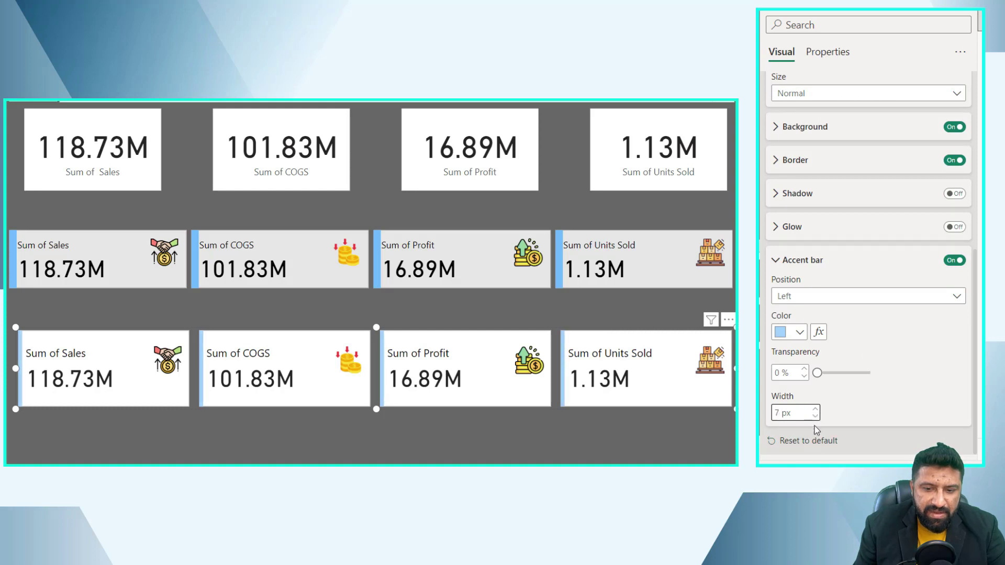
{"action": "double_click", "coordinate": [775, 413]}
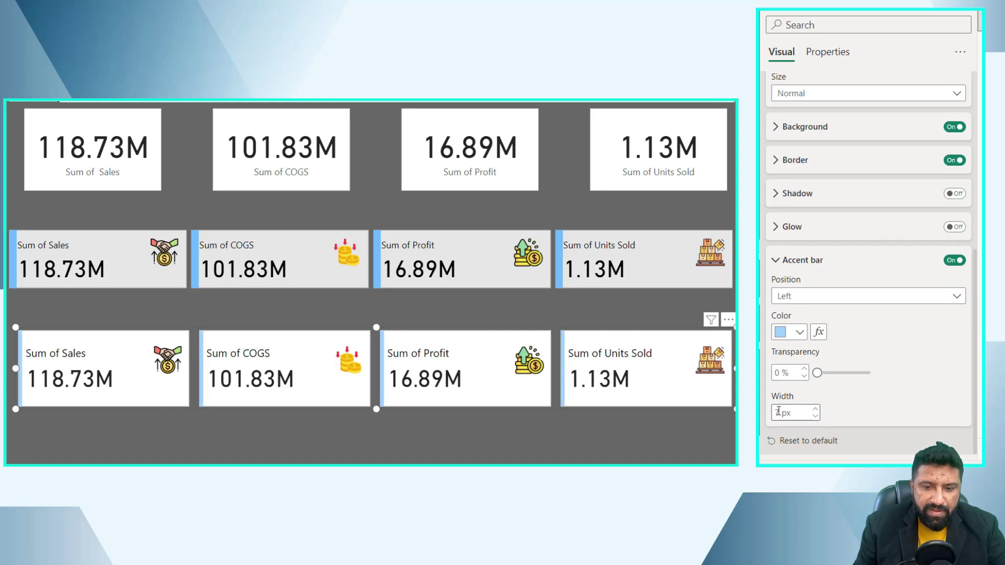
{"action": "type", "text": "10"}
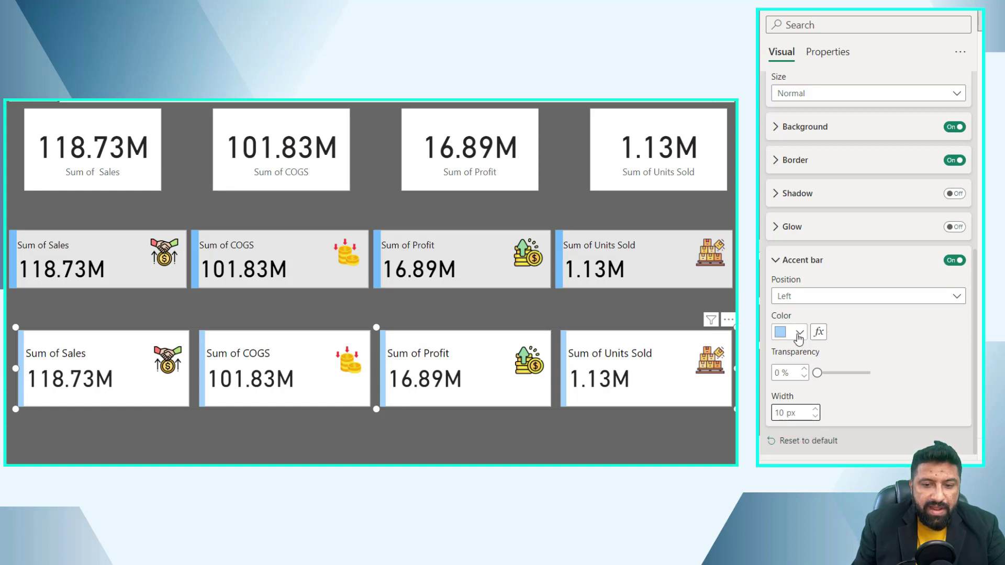
{"action": "mouse_move", "coordinate": [818, 372]}
{"action": "left_mouse_down"}
{"action": "mouse_move", "coordinate": [847, 375]}
{"action": "mouse_move", "coordinate": [819, 374]}
{"action": "left_mouse_up"}
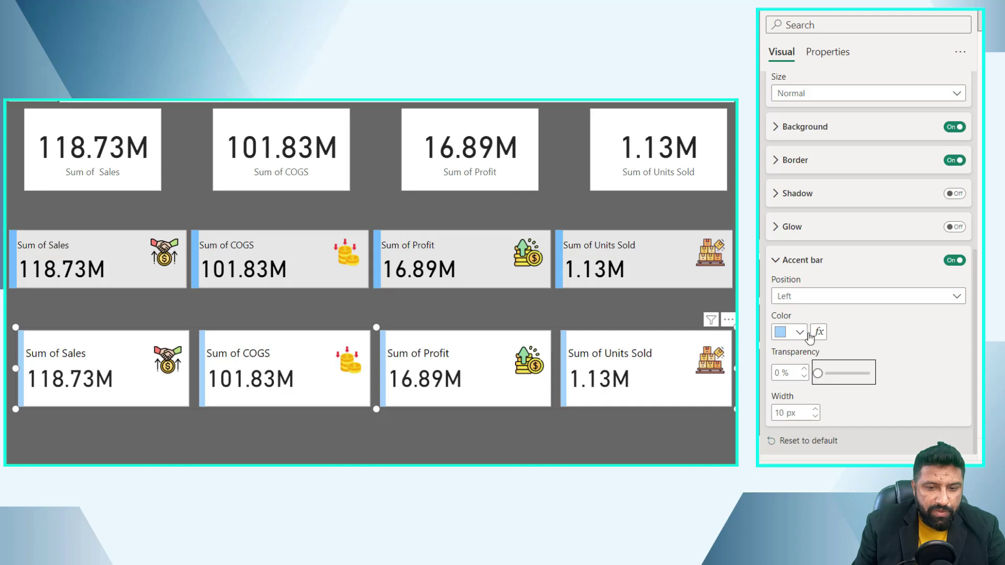
{"action": "left_click", "coordinate": [807, 303]}
{"action": "left_click", "coordinate": [807, 329]}
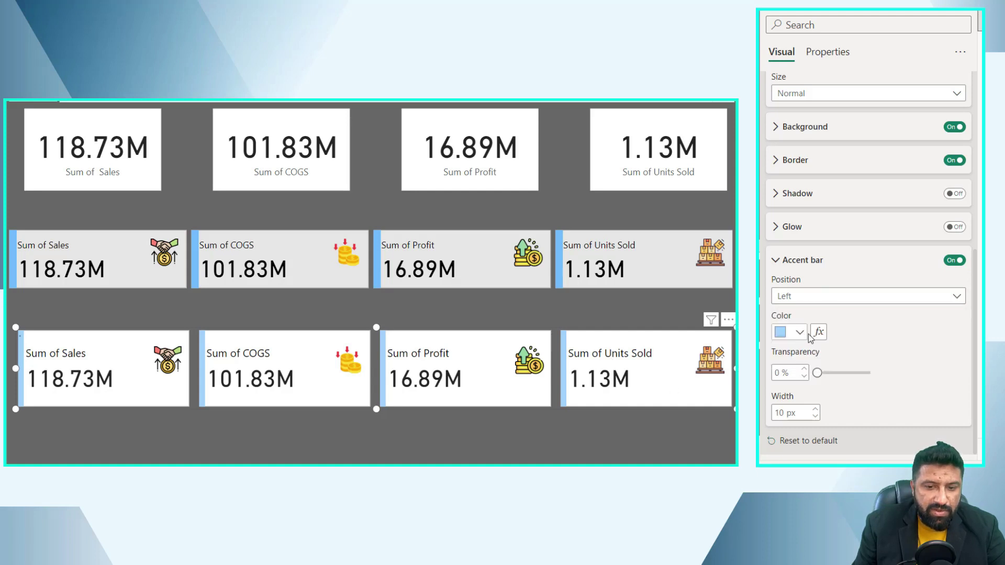
Step: Try the accent bar on other sides of the cards, place it at the top, and set its width to 17 px
{"action": "left_click", "coordinate": [818, 303]}
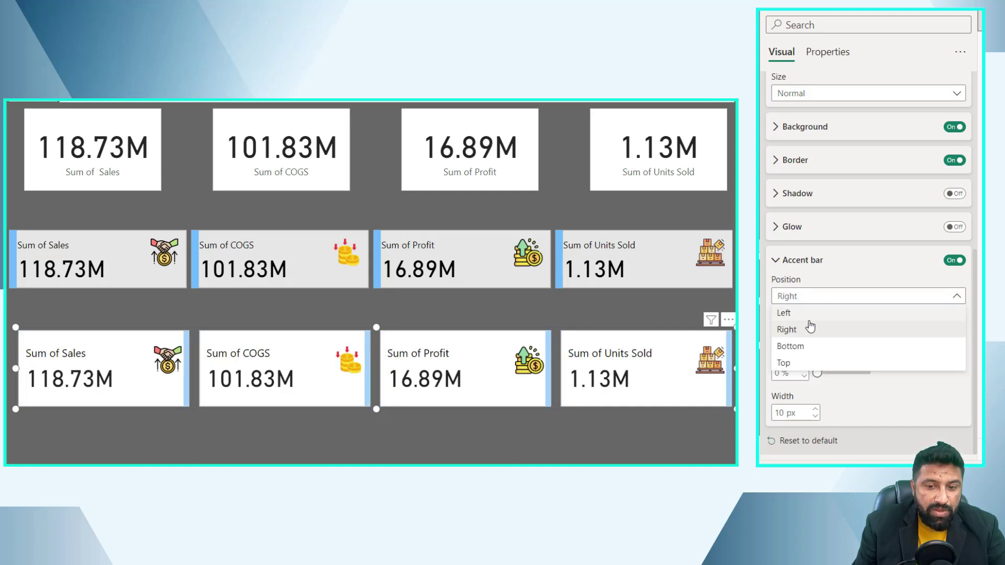
{"action": "left_click", "coordinate": [802, 364]}
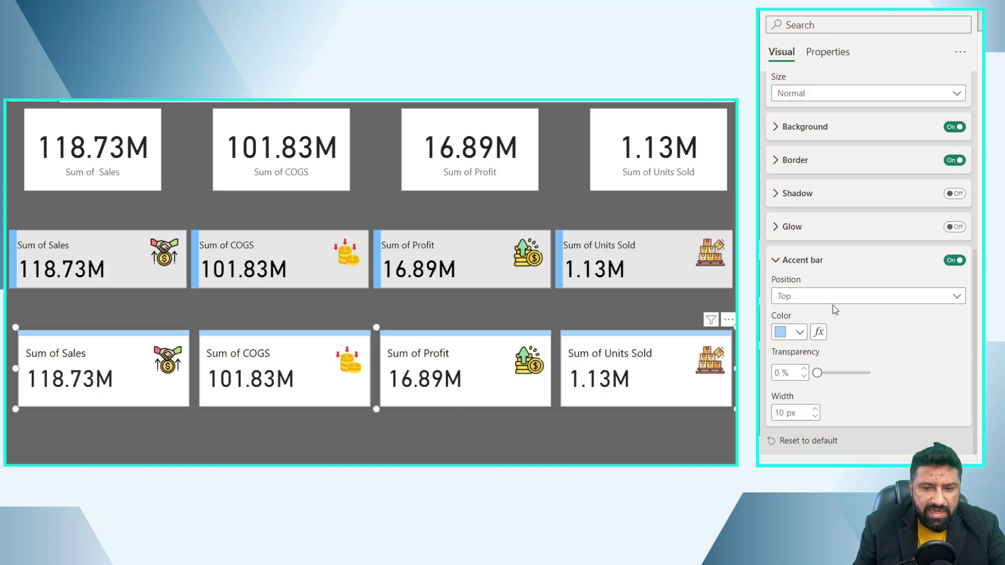
{"action": "left_click", "coordinate": [816, 410]}
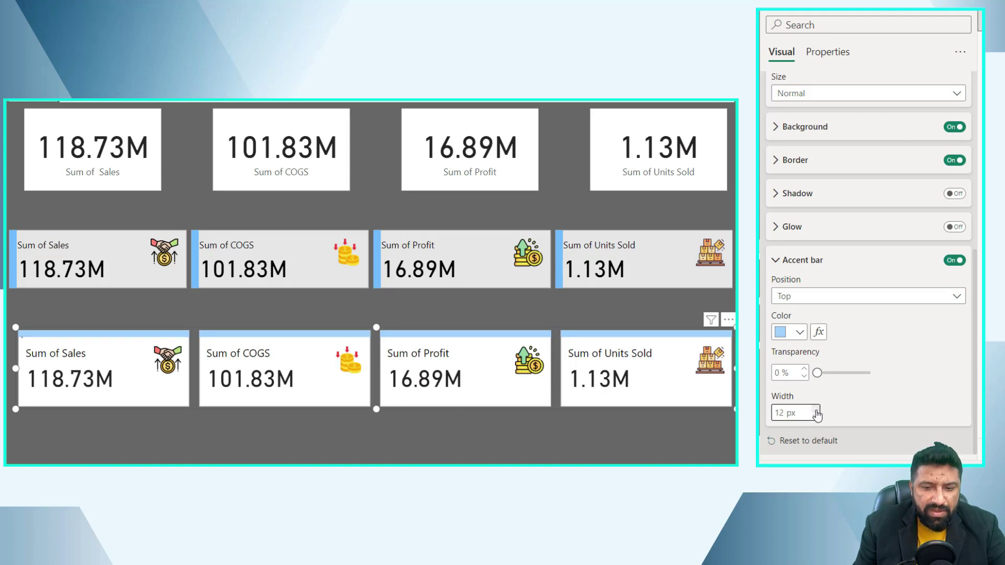
{"action": "left_click", "coordinate": [816, 410]}
{"action": "left_click", "coordinate": [815, 411]}
{"action": "left_click", "coordinate": [816, 410]}
{"action": "left_click", "coordinate": [816, 410]}
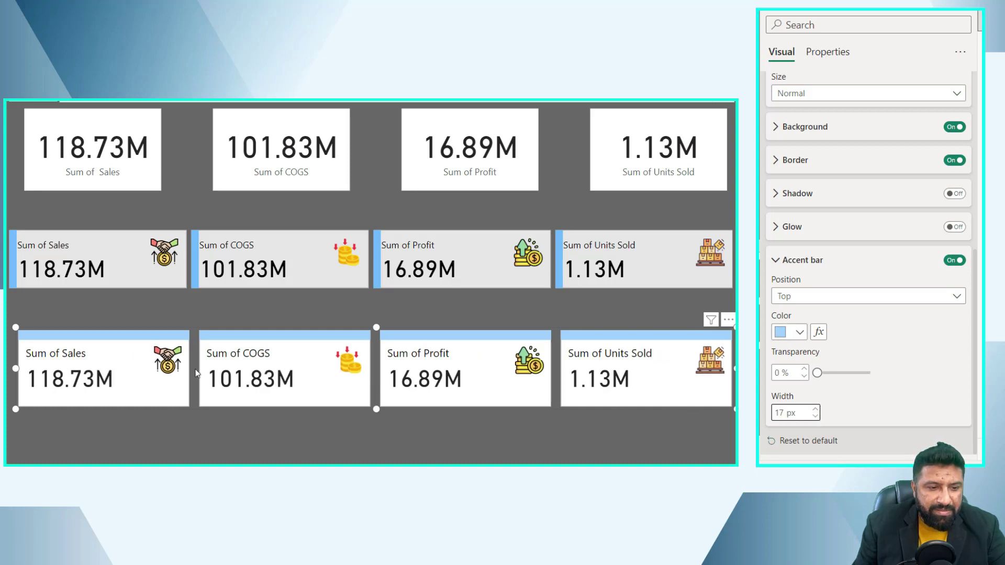
{"action": "left_click", "coordinate": [820, 422]}
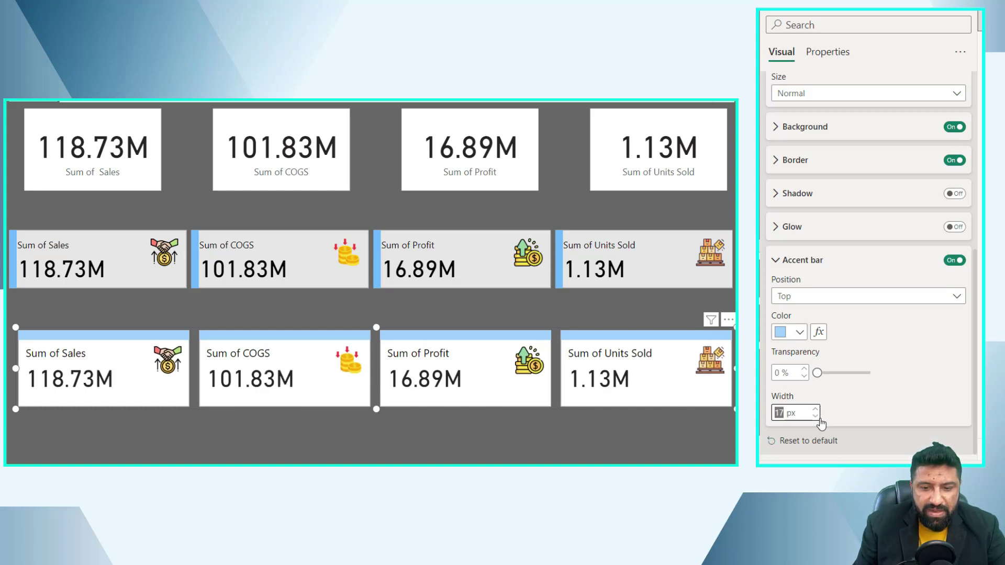
{"action": "left_click", "coordinate": [576, 366]}
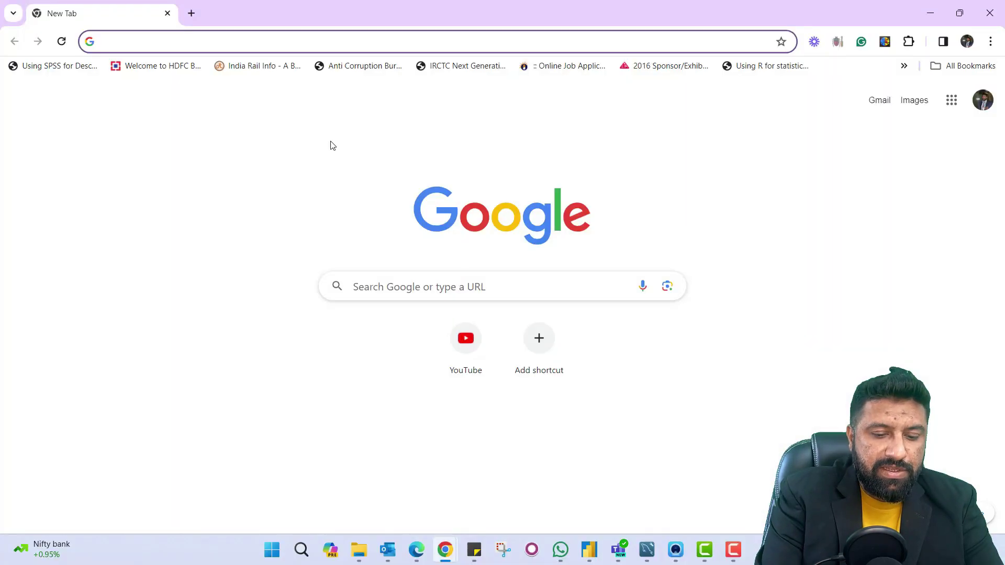
Step: Switch to Google Chrome, search the web for icons, and open the Flaticon website
{"action": "type", "text": "icons"}
{"action": "key", "text": "Return"}
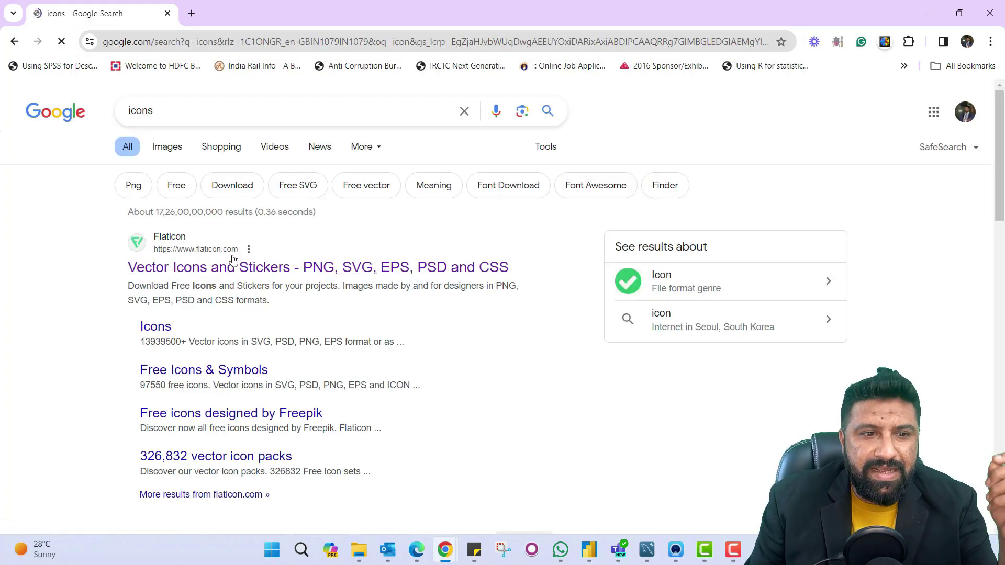
{"action": "left_click", "coordinate": [212, 276]}
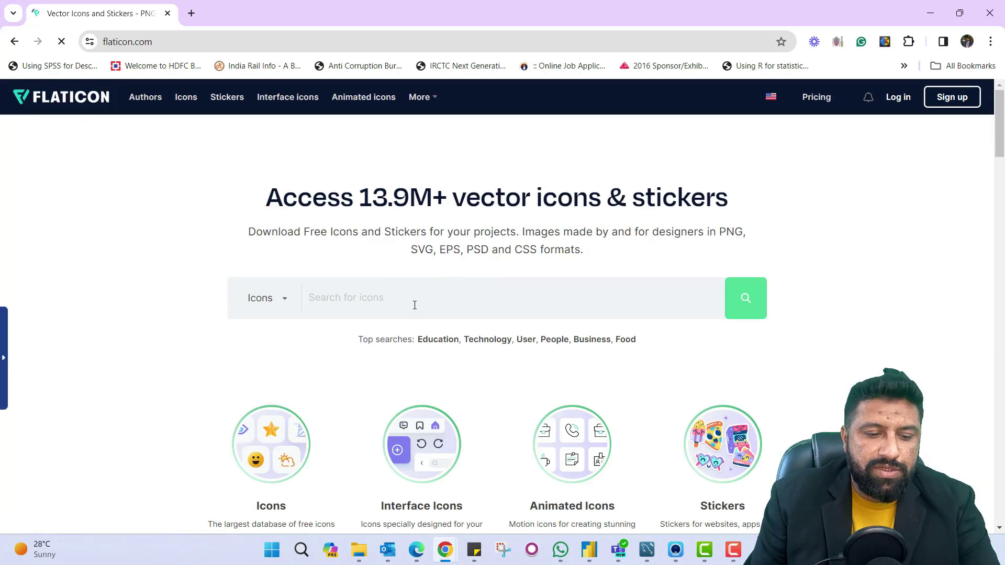
Step: Search Flaticon for sales icons and download the colored handshake-and-coin icon as a free PNG
{"action": "type", "text": "sales"}
{"action": "key", "text": "Return"}
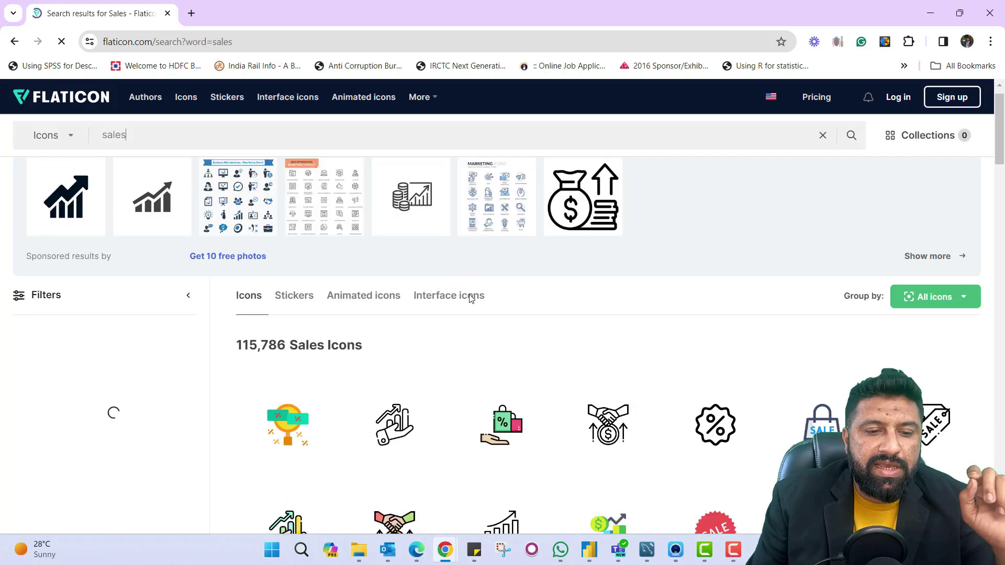
{"action": "scroll", "coordinate": [471, 298], "scroll_direction": "down", "scroll_amount": 3}
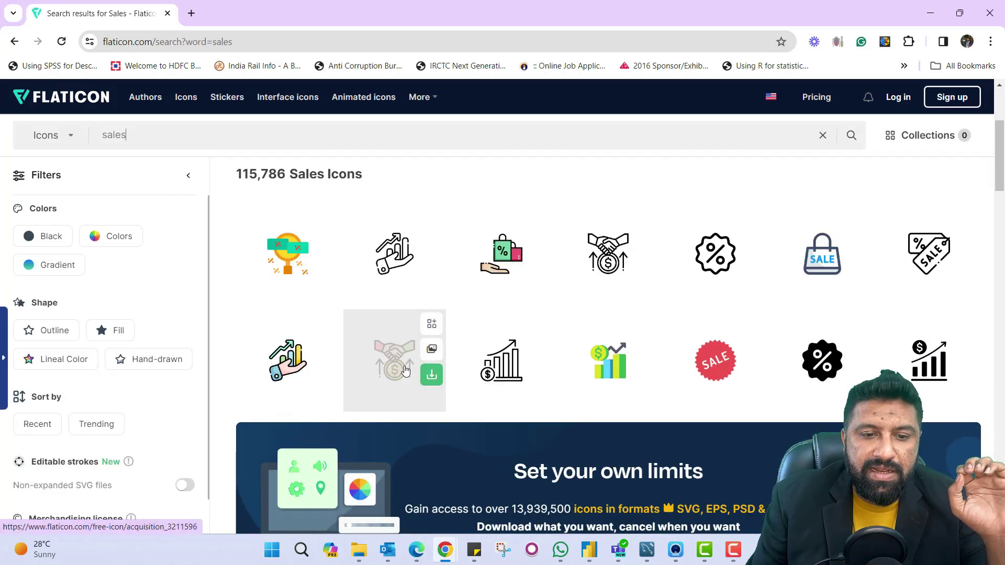
{"action": "left_click", "coordinate": [433, 378]}
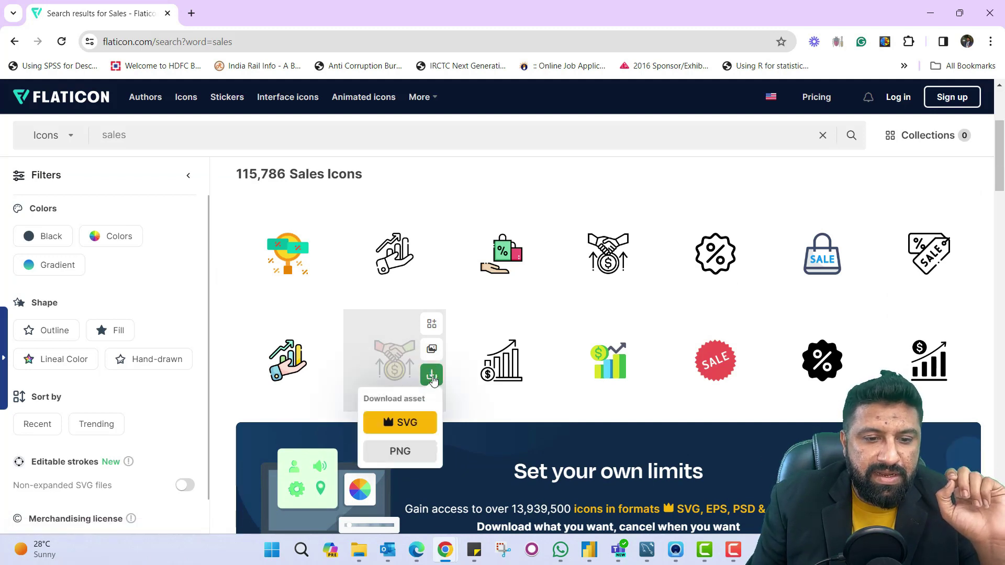
{"action": "left_click", "coordinate": [401, 452]}
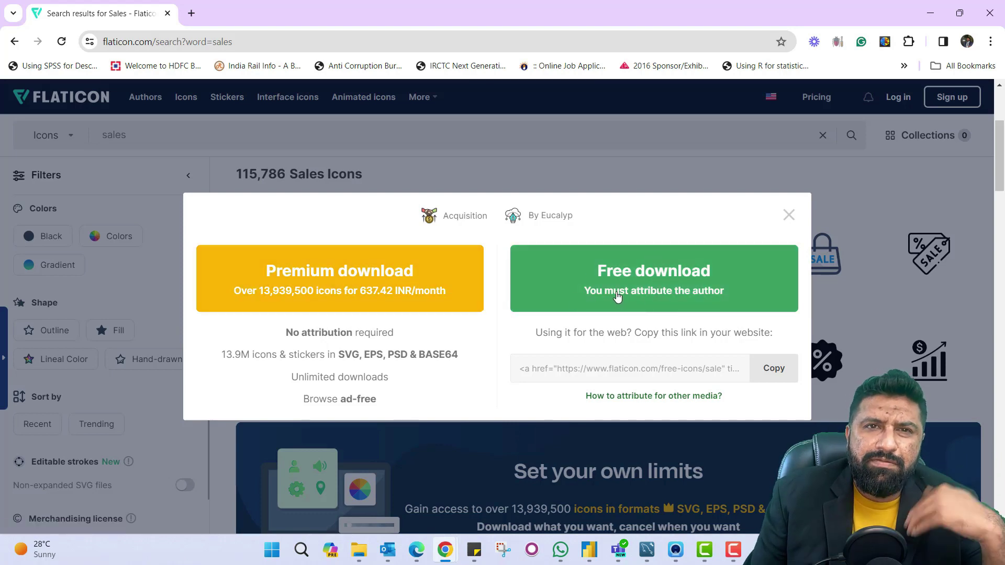
{"action": "left_click", "coordinate": [620, 274]}
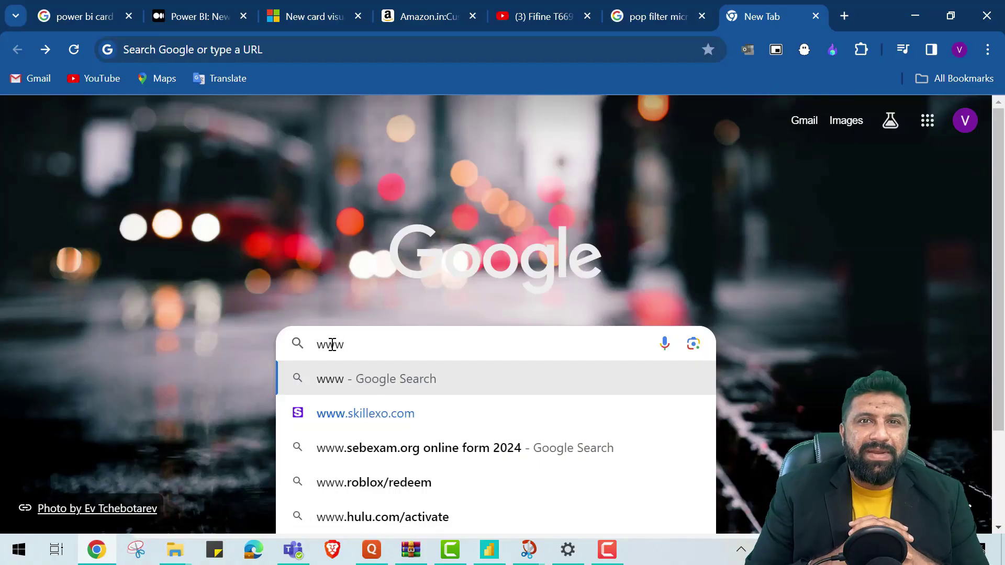
{"action": "type", "text": ".ski"}
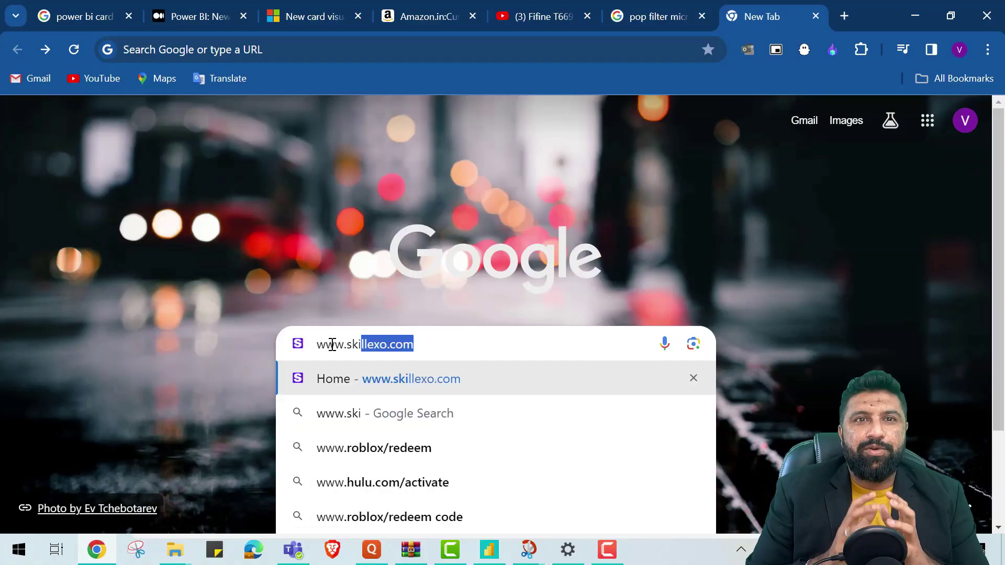
{"action": "type", "text": "llexo."}
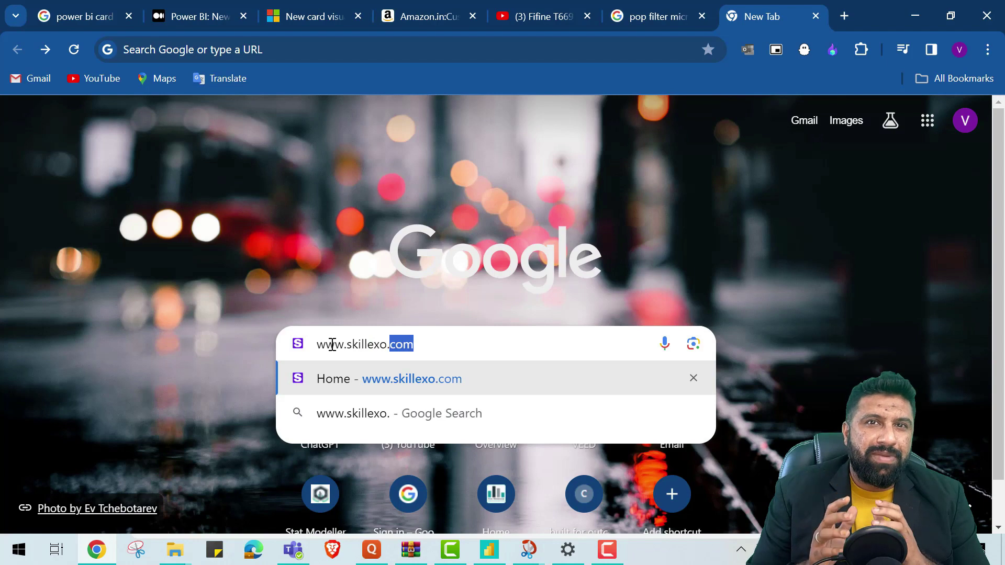
{"action": "type", "text": "com"}
{"action": "key", "text": "Return"}
Step: Examine the Skillexo course library and the home page's customer feedback, instructor, training modes, FAQ and contact sections
{"action": "scroll", "coordinate": [508, 339], "scroll_direction": "down", "scroll_amount": 3}
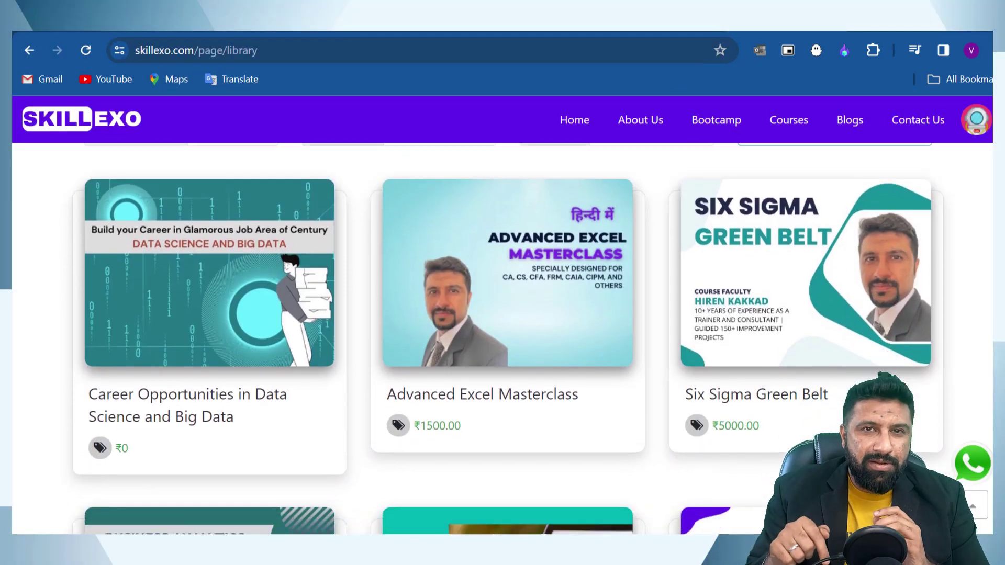
{"action": "scroll", "coordinate": [507, 340], "scroll_direction": "down", "scroll_amount": 3}
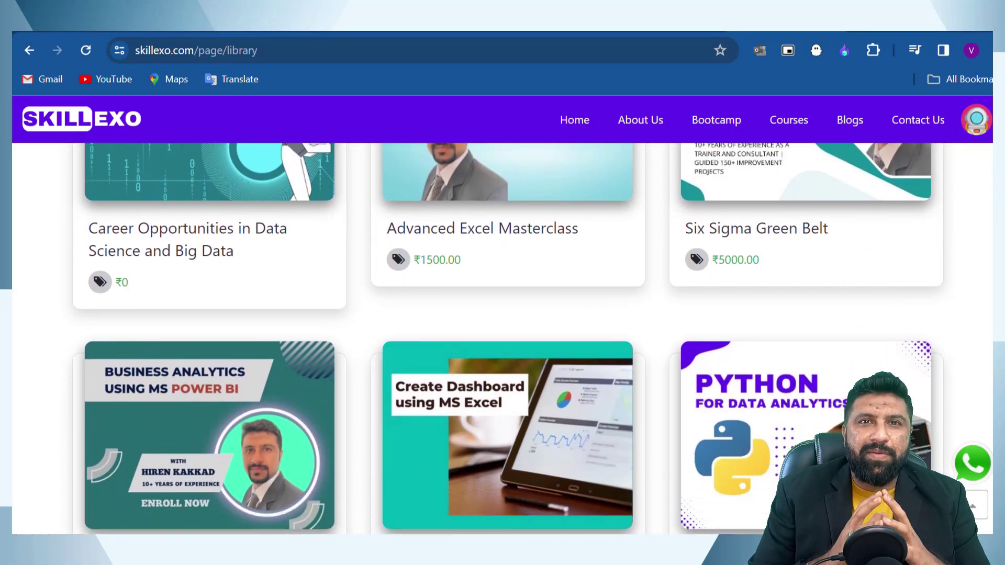
{"action": "scroll", "coordinate": [508, 340], "scroll_direction": "down", "scroll_amount": 4}
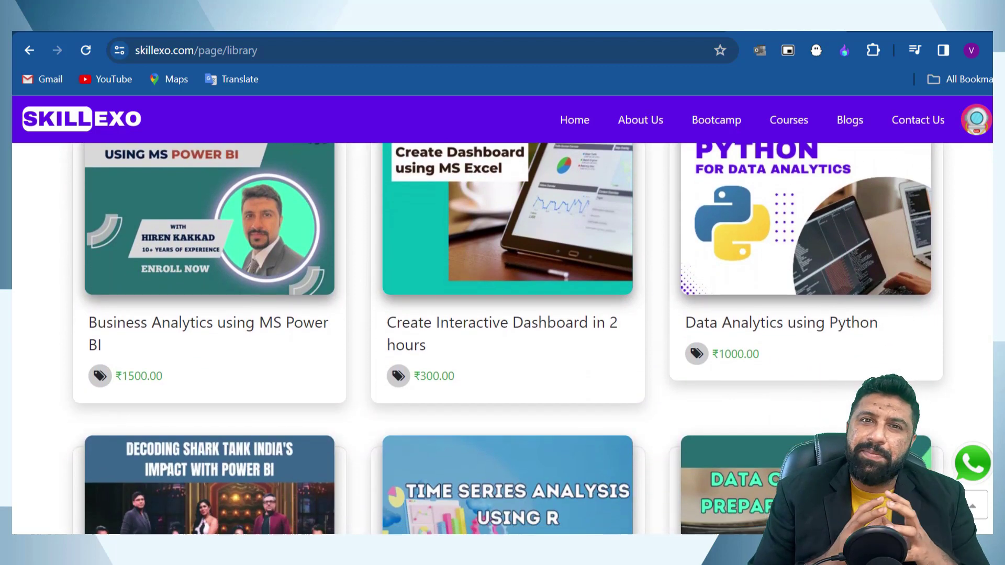
{"action": "scroll", "coordinate": [507, 339], "scroll_direction": "down", "scroll_amount": 5}
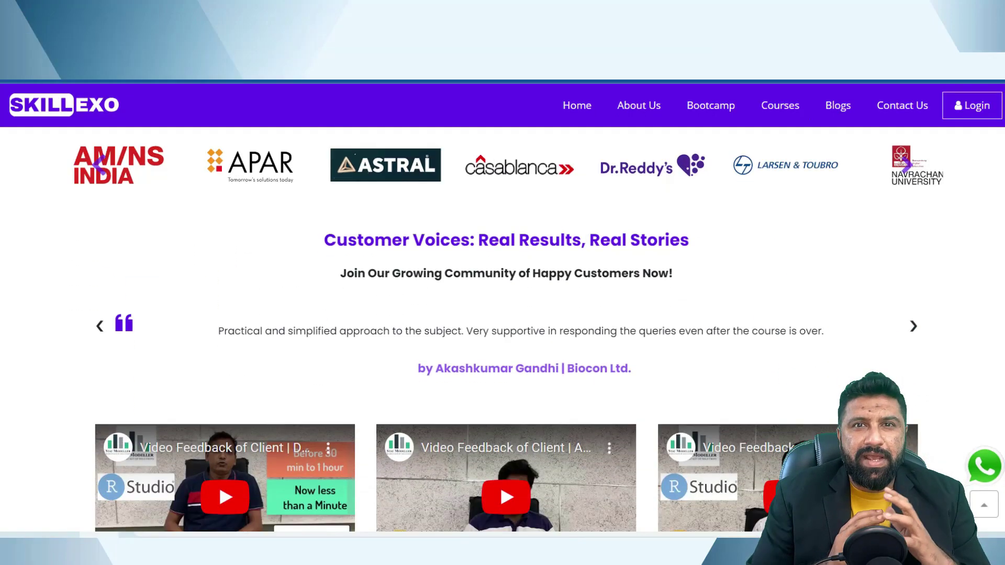
{"action": "scroll", "coordinate": [508, 314], "scroll_direction": "down", "scroll_amount": 6}
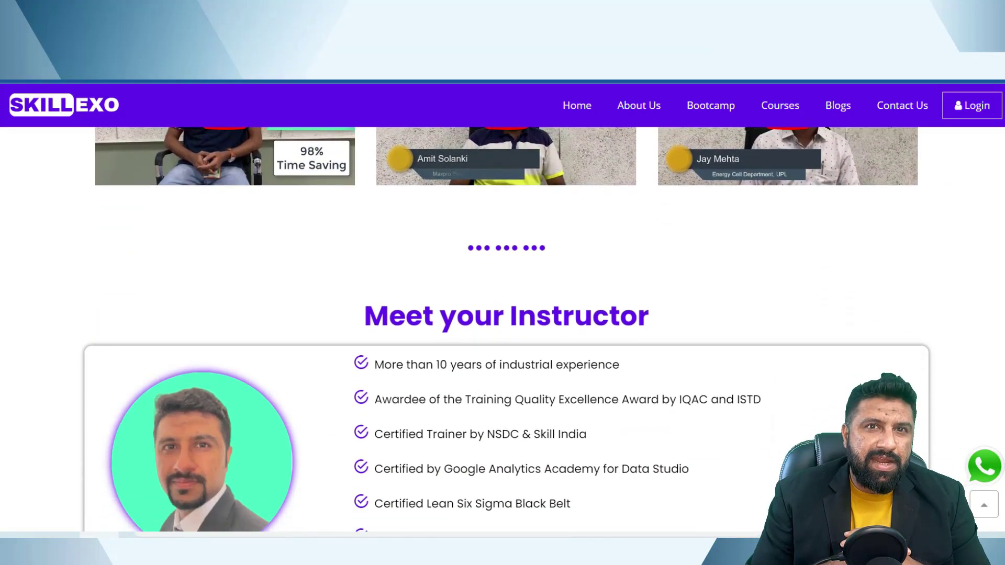
{"action": "scroll", "coordinate": [508, 314], "scroll_direction": "down", "scroll_amount": 14}
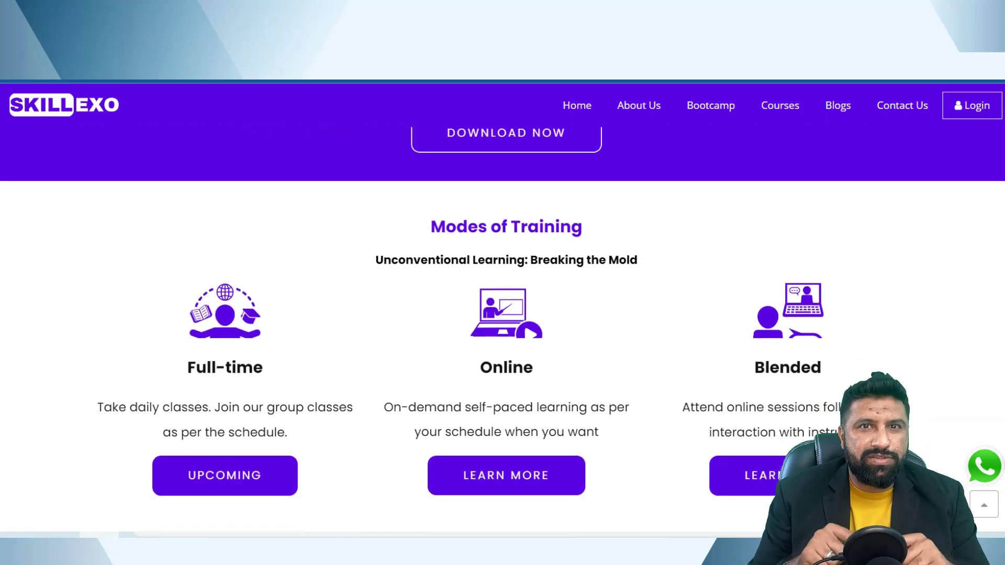
{"action": "scroll", "coordinate": [507, 315], "scroll_direction": "down", "scroll_amount": 2}
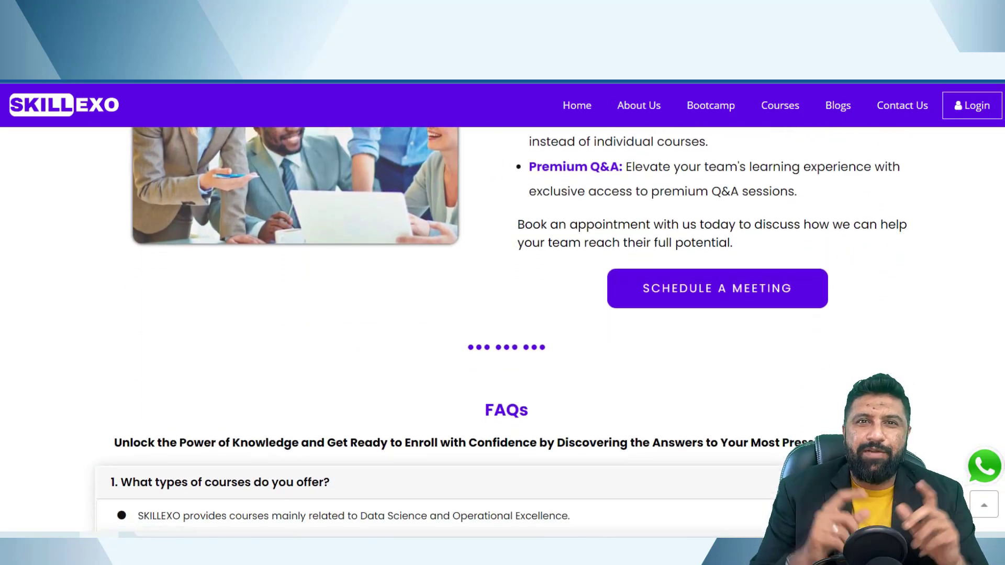
{"action": "scroll", "coordinate": [508, 315], "scroll_direction": "down", "scroll_amount": 12}
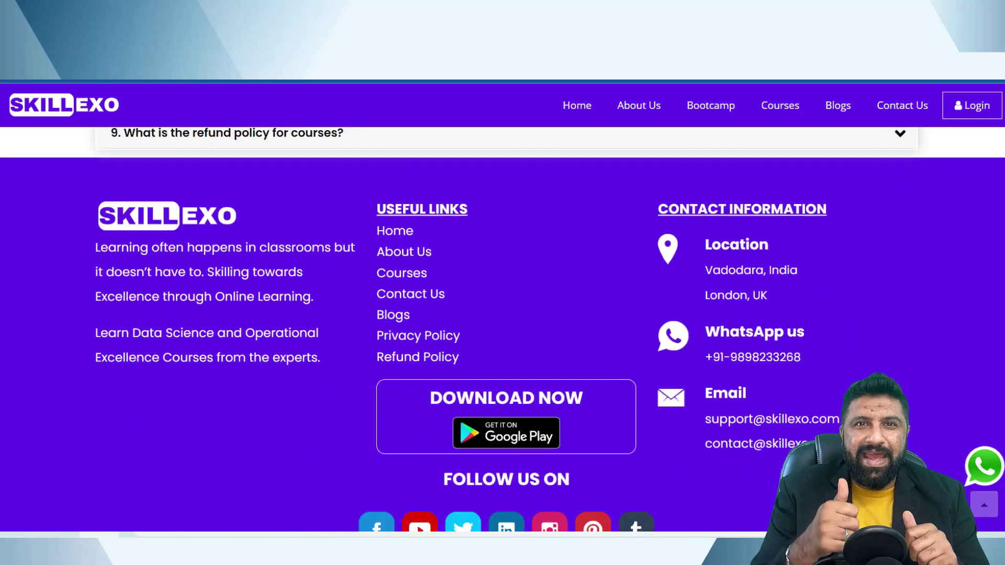